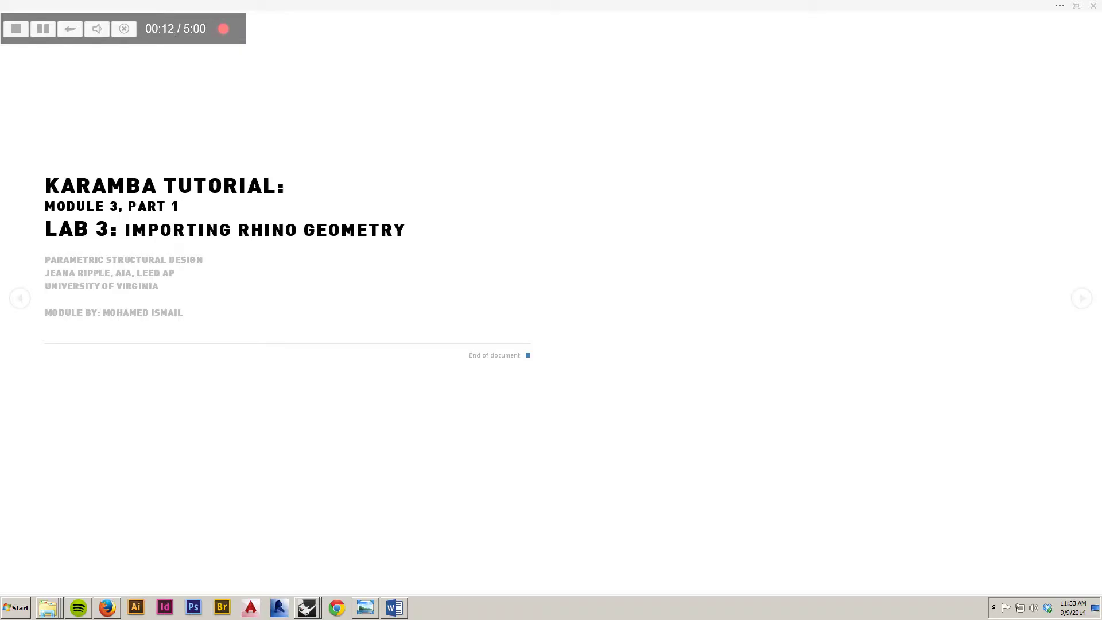
# Switch to the Kunsthal model in Rhino and go through its columns_large, beams_large, beams small and columns_small layers.
pyautogui.moveTo(304, 609)
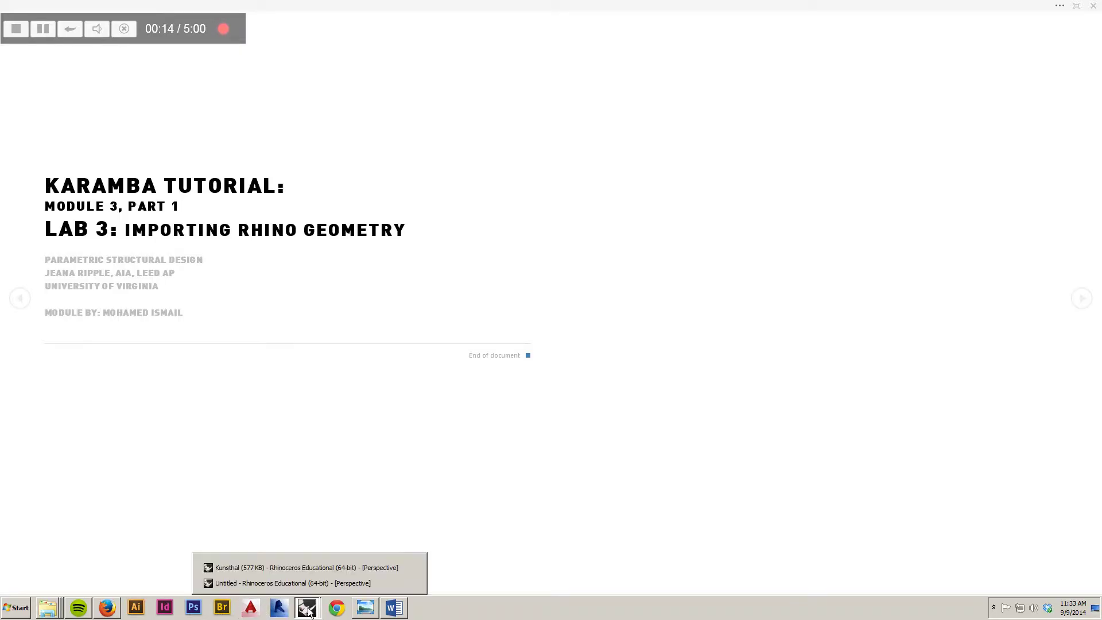
pyautogui.click(299, 567)
pyautogui.moveTo(394, 369); pyautogui.dragTo(398, 299, button='right')
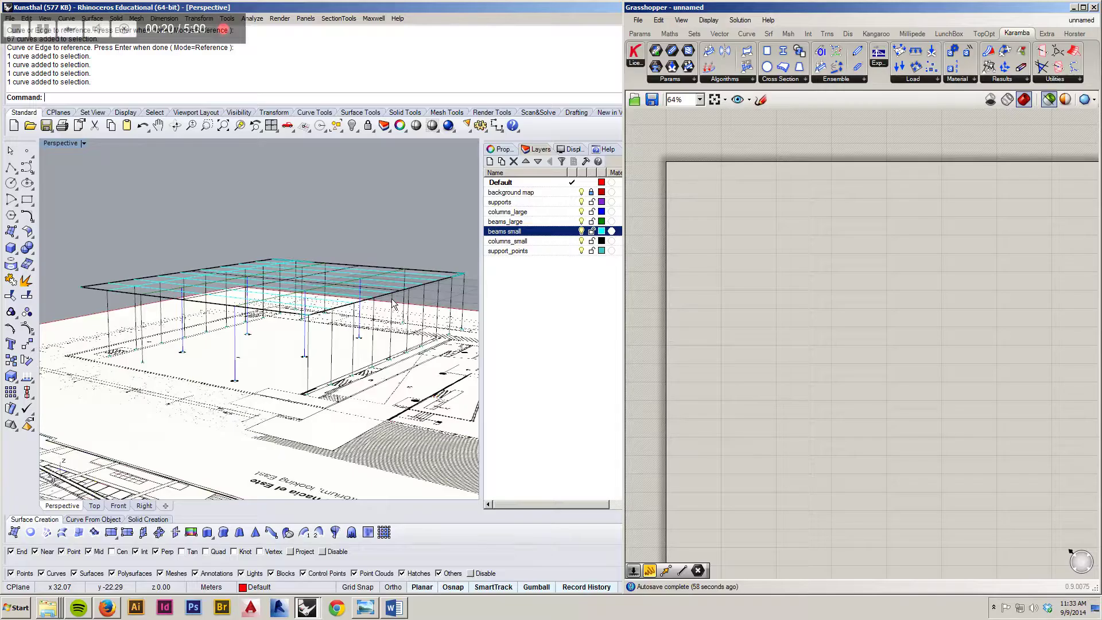
pyautogui.click(513, 213)
pyautogui.click(514, 222)
pyautogui.click(519, 231)
pyautogui.click(522, 241)
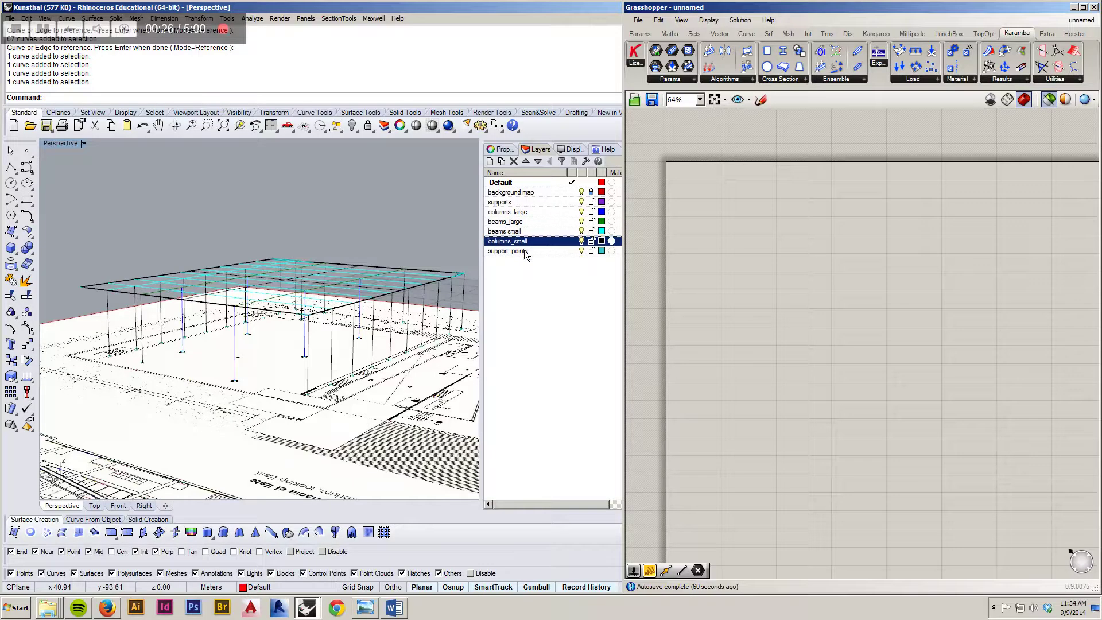
# View the Module 3_final definition with its preview in the Rhino model, and return to the unnamed definition.
pyautogui.click(1081, 21)
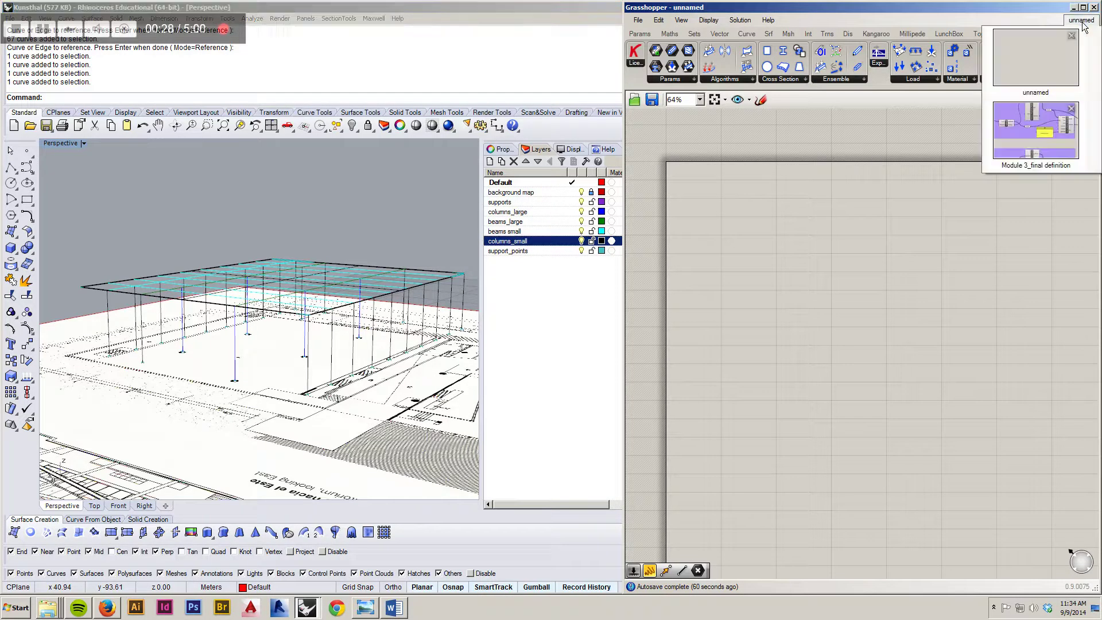
pyautogui.click(1049, 147)
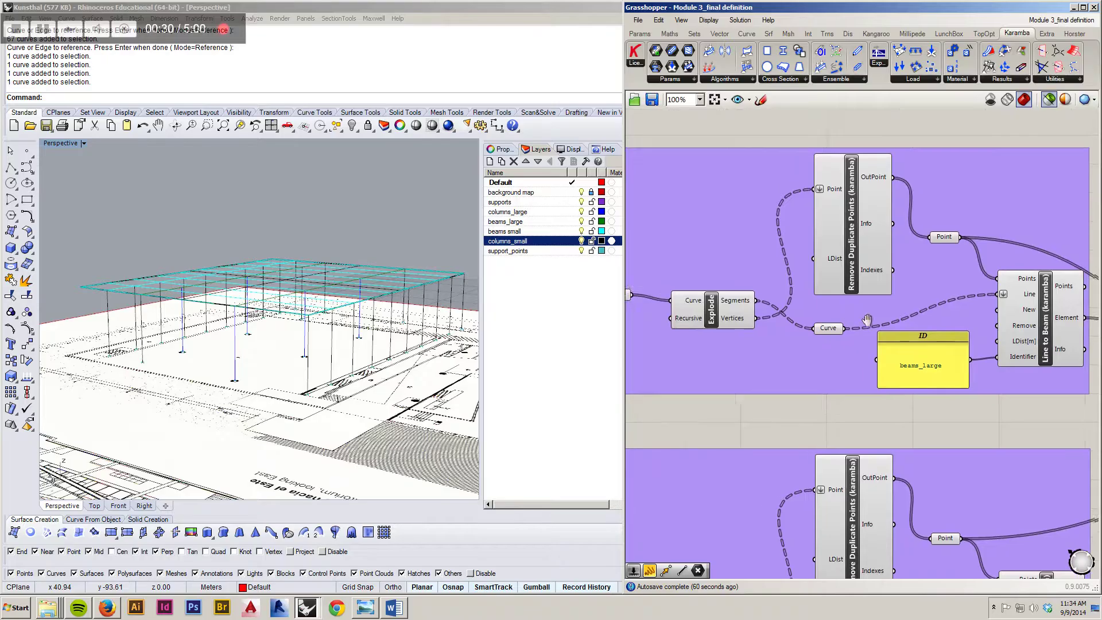
pyautogui.click(1049, 101)
pyautogui.moveTo(429, 269); pyautogui.dragTo(400, 277, button='right')
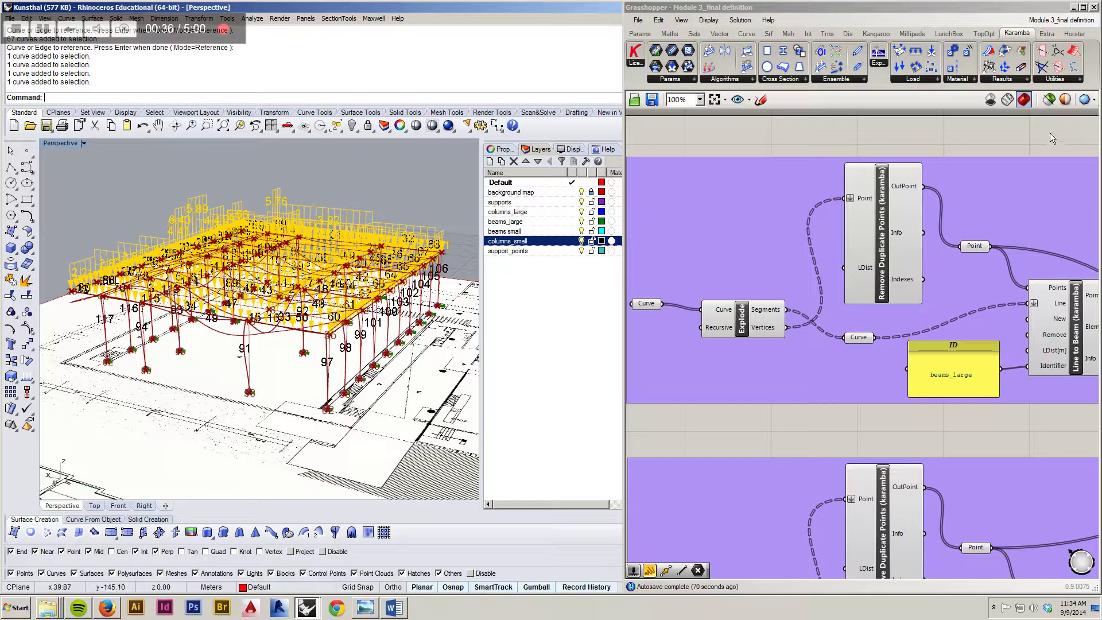
pyautogui.click(1060, 20)
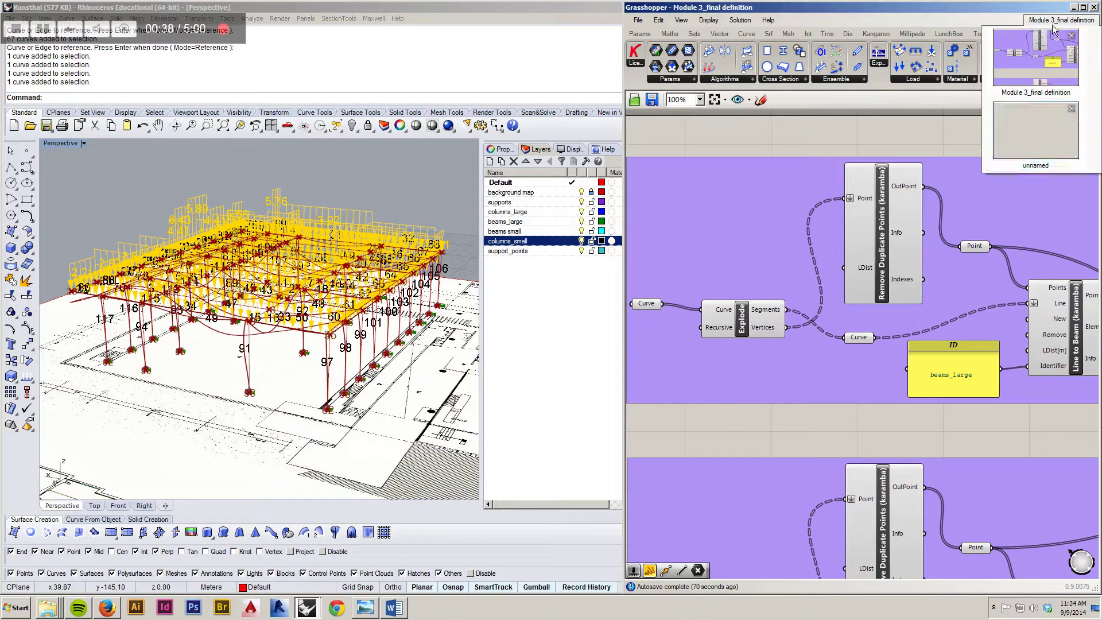
pyautogui.click(1042, 126)
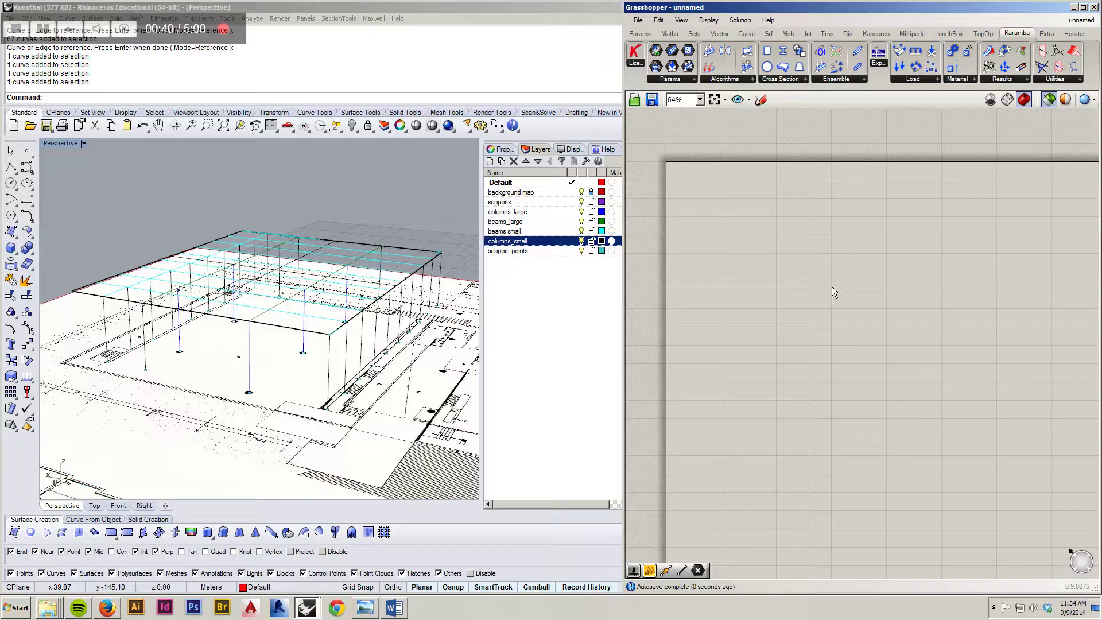
# Add a Curve parameter and an Explode component to the canvas, and wire the parameter into Explode's Curve input.
pyautogui.doubleClick(753, 212)
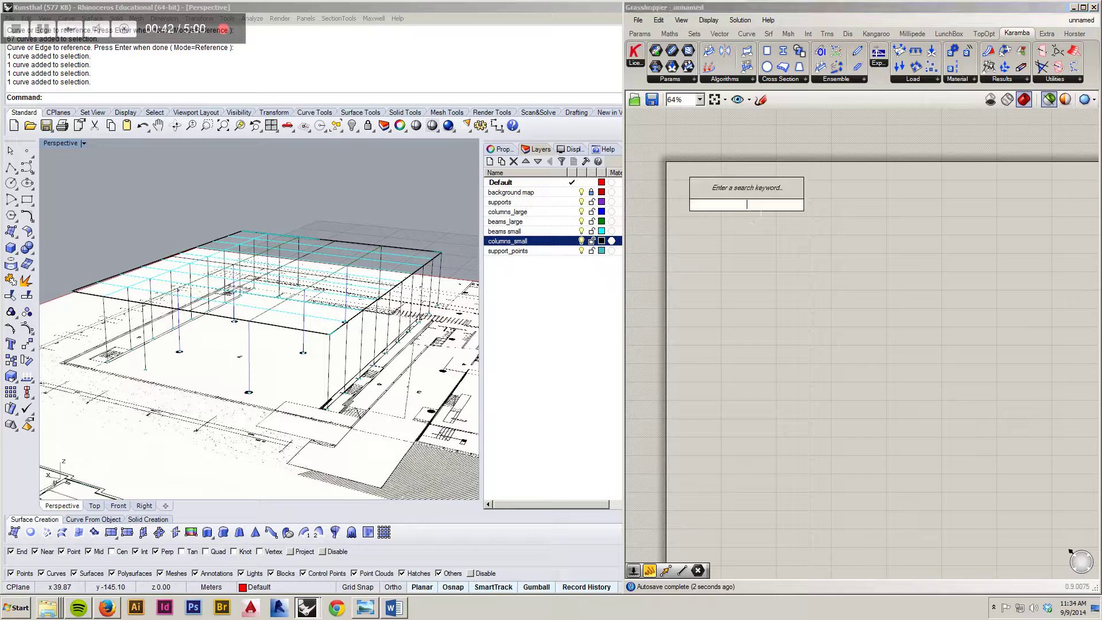
pyautogui.write('curve')
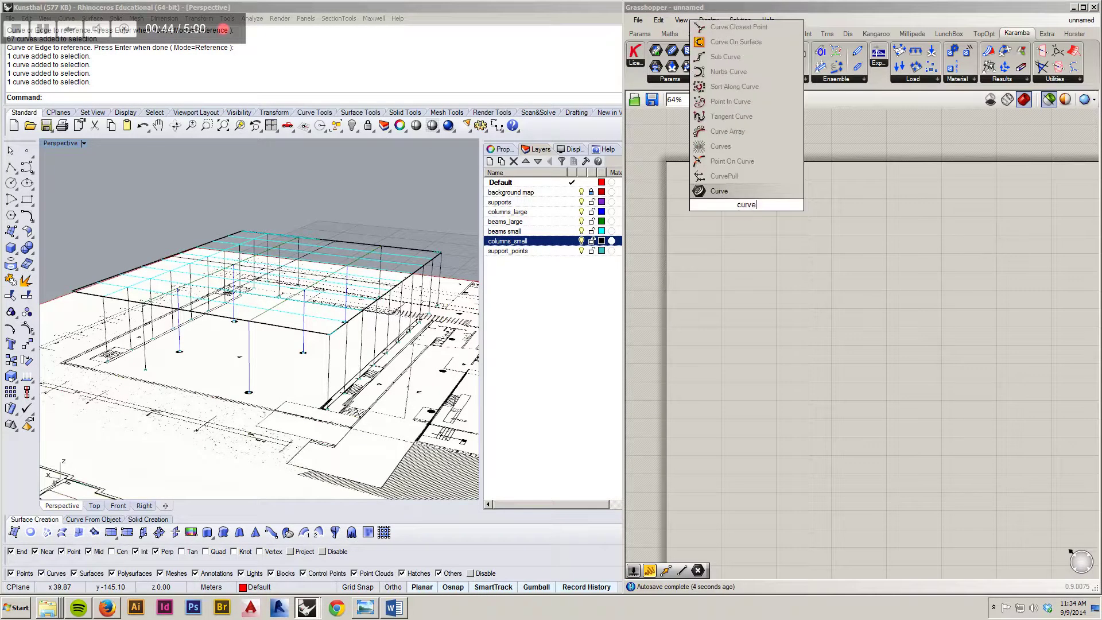
pyautogui.press('Return')
pyautogui.scroll(4, 758, 244)
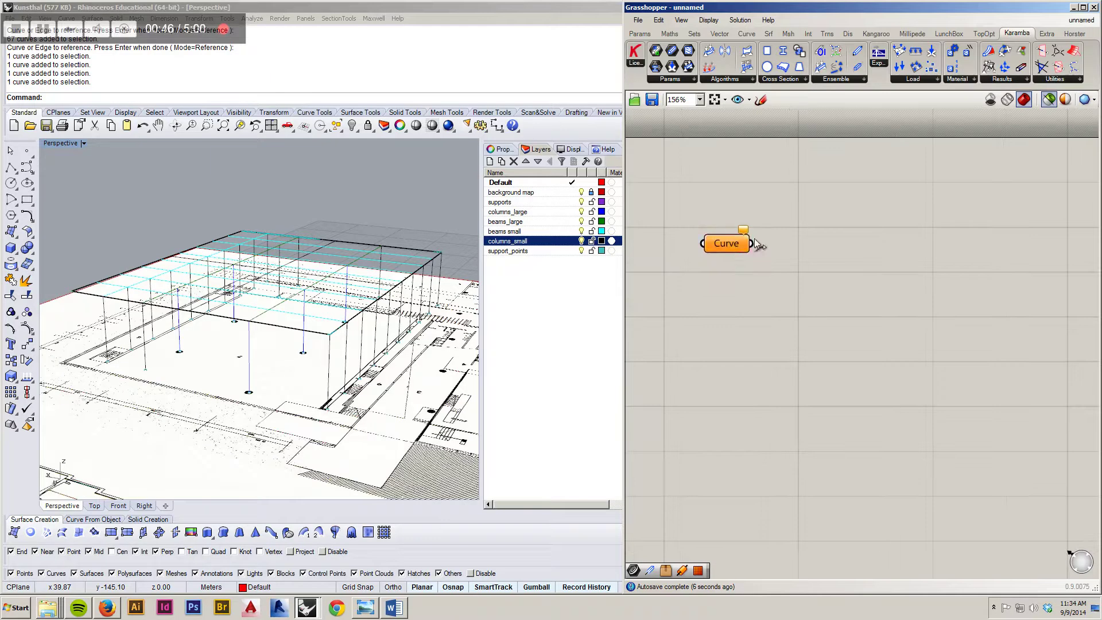
pyautogui.scroll(-3, 903, 277)
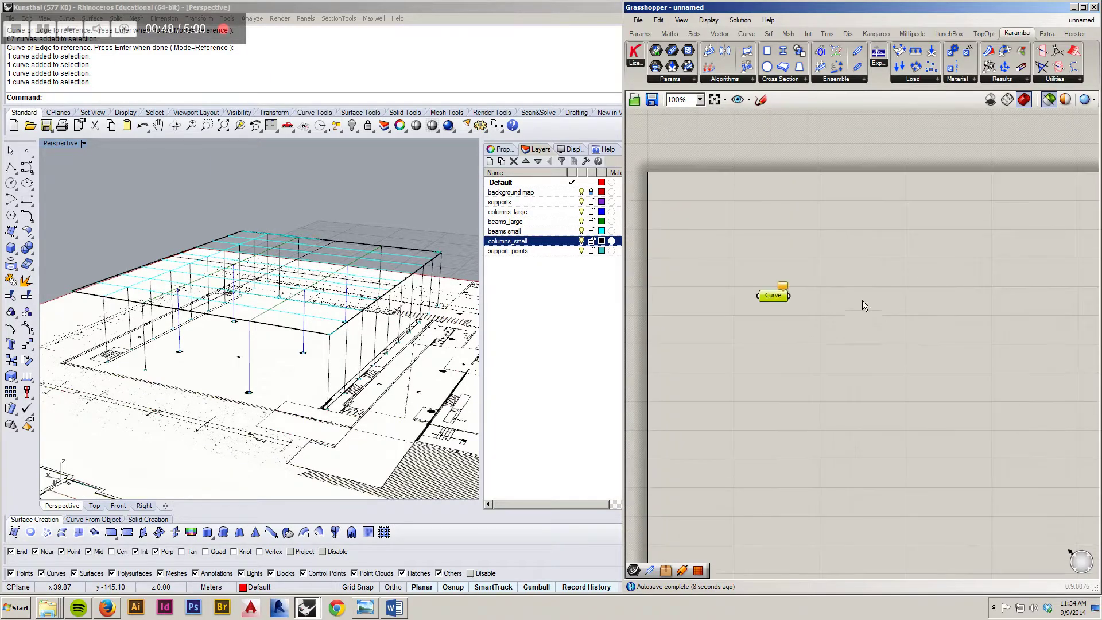
pyautogui.doubleClick(855, 324)
pyautogui.write('explode')
pyautogui.press('Return')
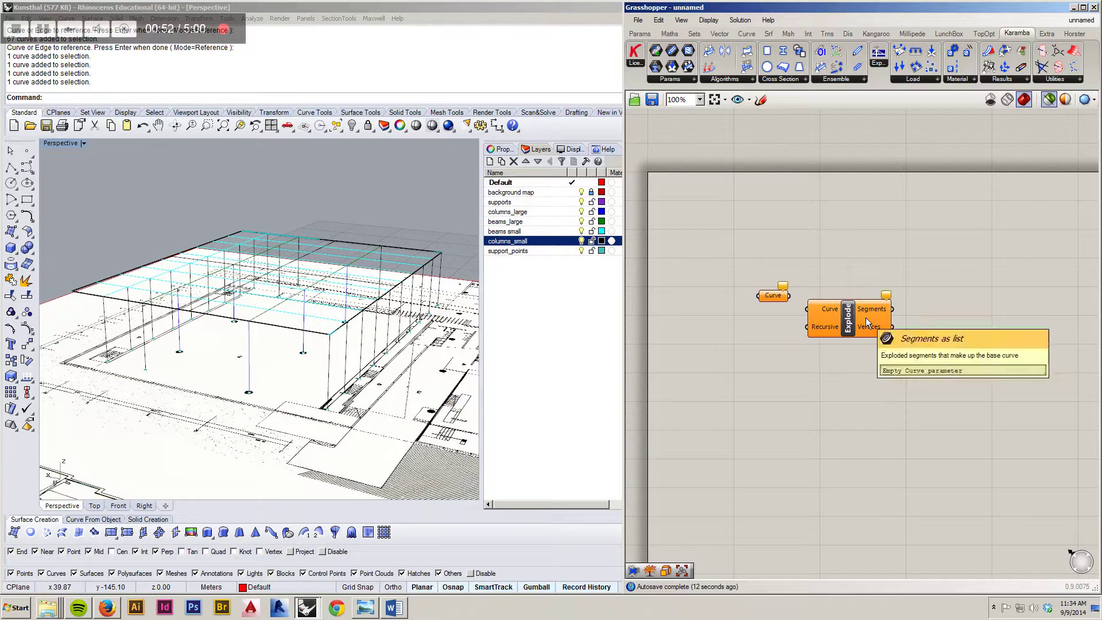
pyautogui.moveTo(789, 296); pyautogui.dragTo(808, 310)
# Add a Remove Duplicate Points (karamba) component and feed Explode's Vertices output into its Point input.
pyautogui.doubleClick(929, 229)
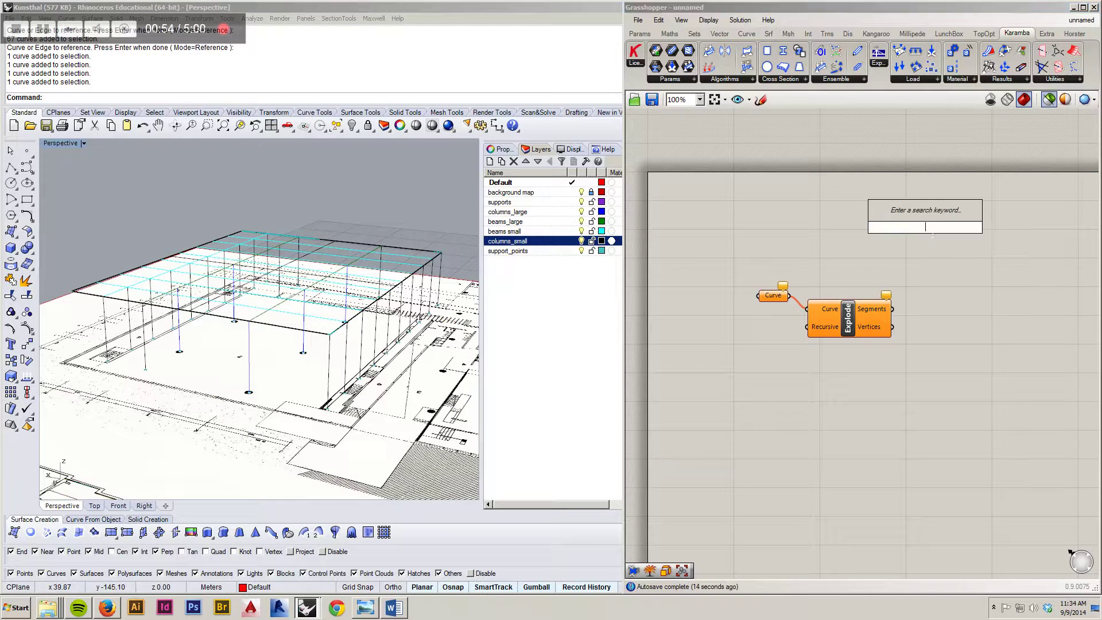
pyautogui.write('remove')
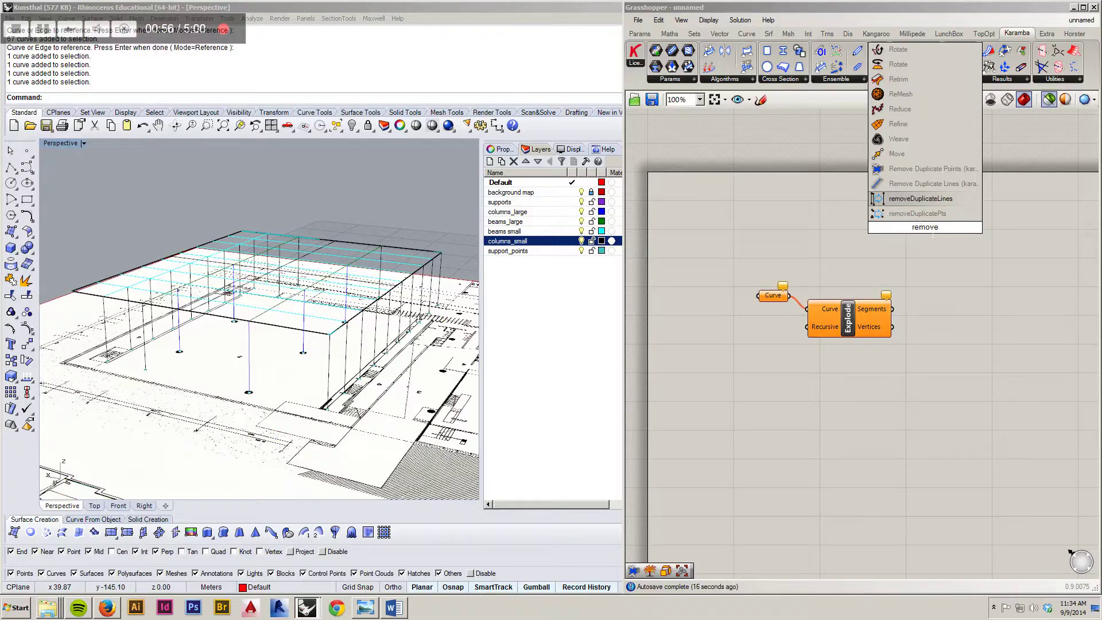
pyautogui.press('Return')
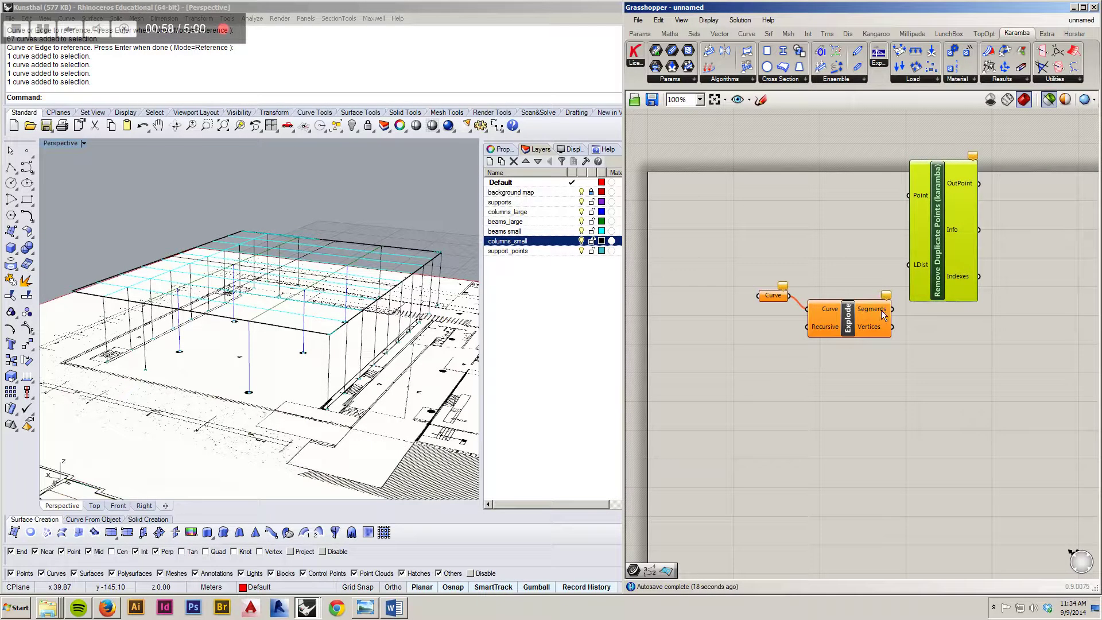
pyautogui.moveTo(892, 326); pyautogui.dragTo(989, 210)
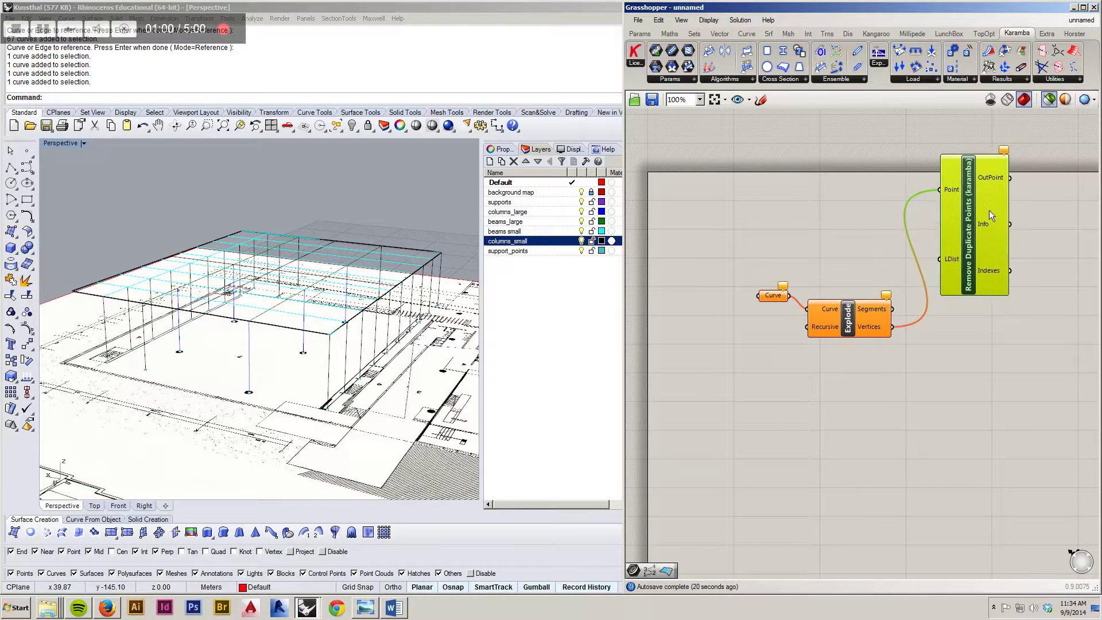
# Add a second Curve parameter fed by Explode's Segments, and flatten both this parameter and the Point input of Remove Duplicate Points.
pyautogui.moveTo(957, 337); pyautogui.dragTo(904, 315, button='right')
pyautogui.doubleClick(915, 299)
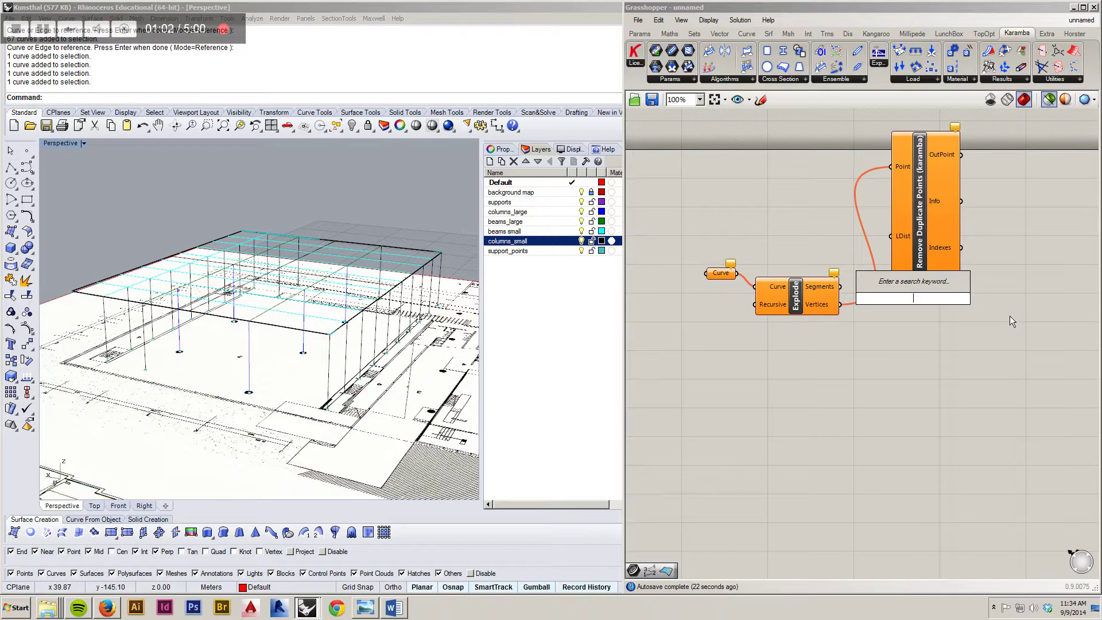
pyautogui.write('curve')
pyautogui.press('Return')
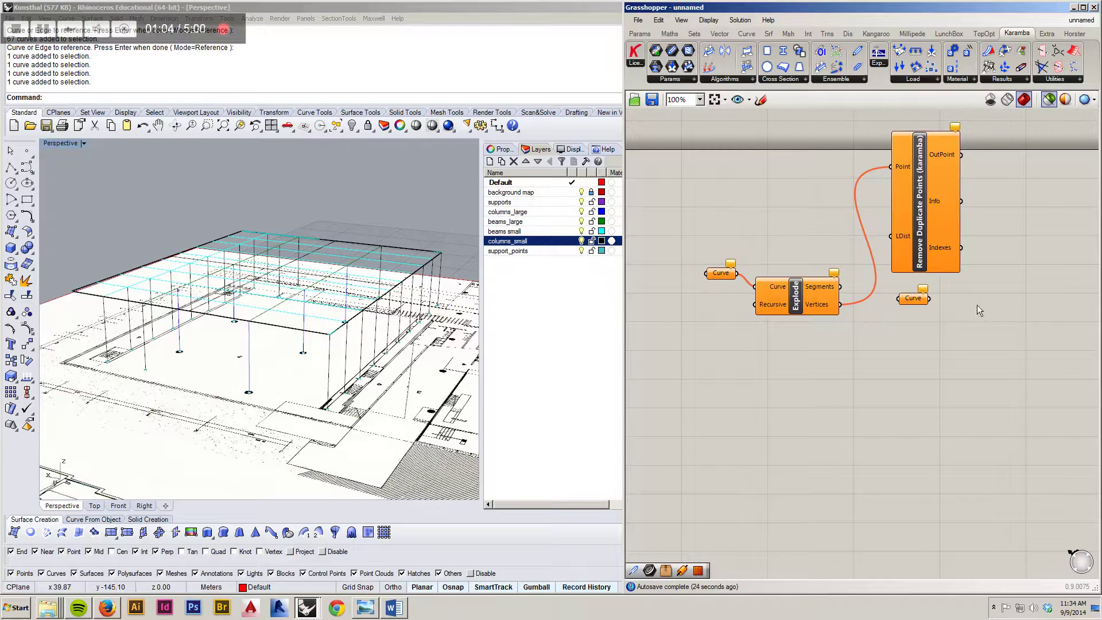
pyautogui.rightClick(914, 300)
pyautogui.click(959, 435)
pyautogui.rightClick(904, 178)
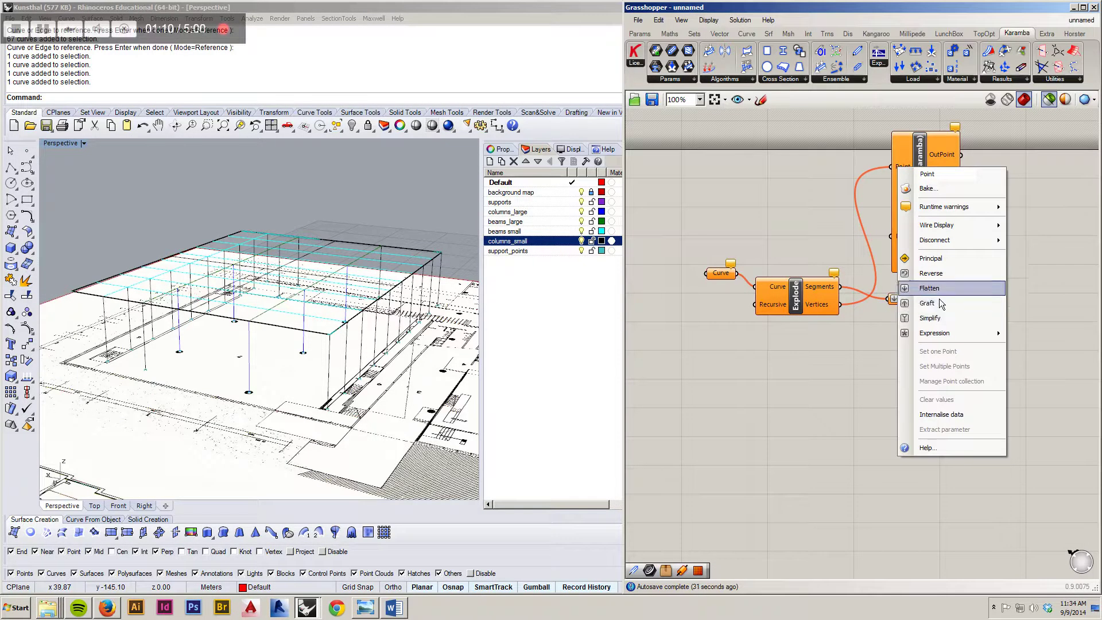
pyautogui.click(917, 287)
# Add a Line to Beam (karamba) component, wiring OutPoint to its Points input and the flattened Curve parameter to its Line input.
pyautogui.moveTo(1021, 318); pyautogui.dragTo(975, 314, button='right')
pyautogui.doubleClick(1000, 317)
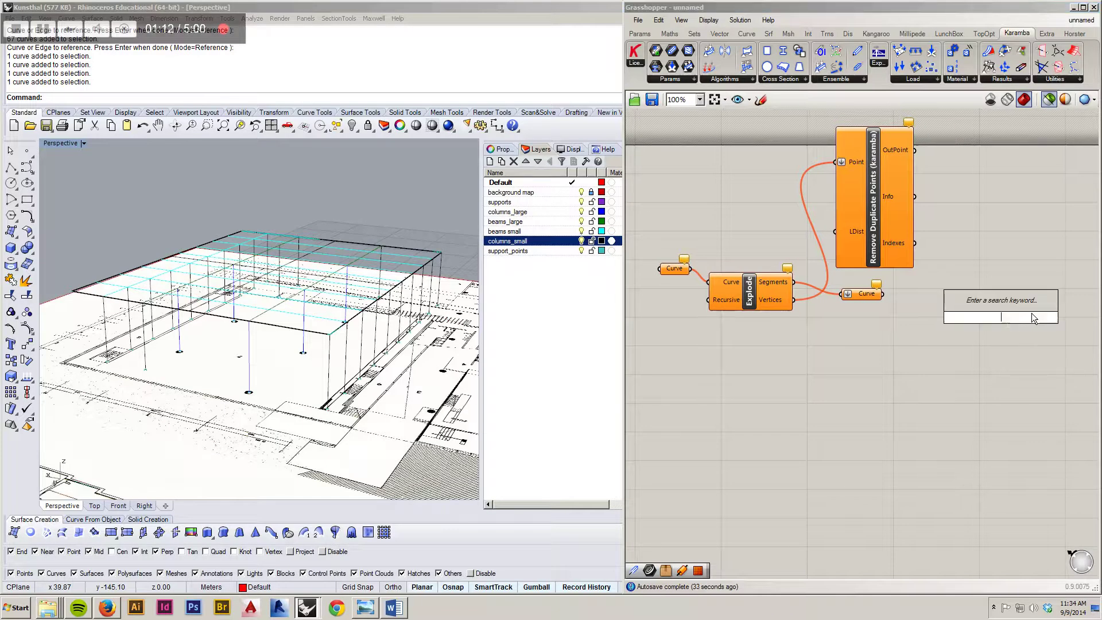
pyautogui.write('line')
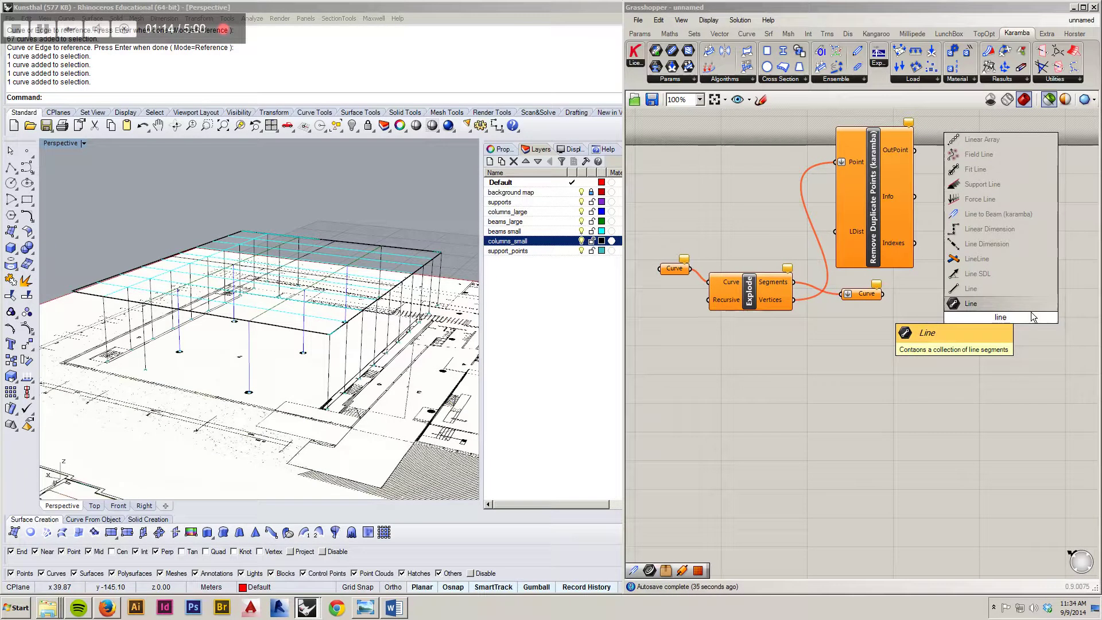
pyautogui.press('Up')
pyautogui.press('Up')
pyautogui.press('Up')
pyautogui.press('Up')
pyautogui.press('Return')
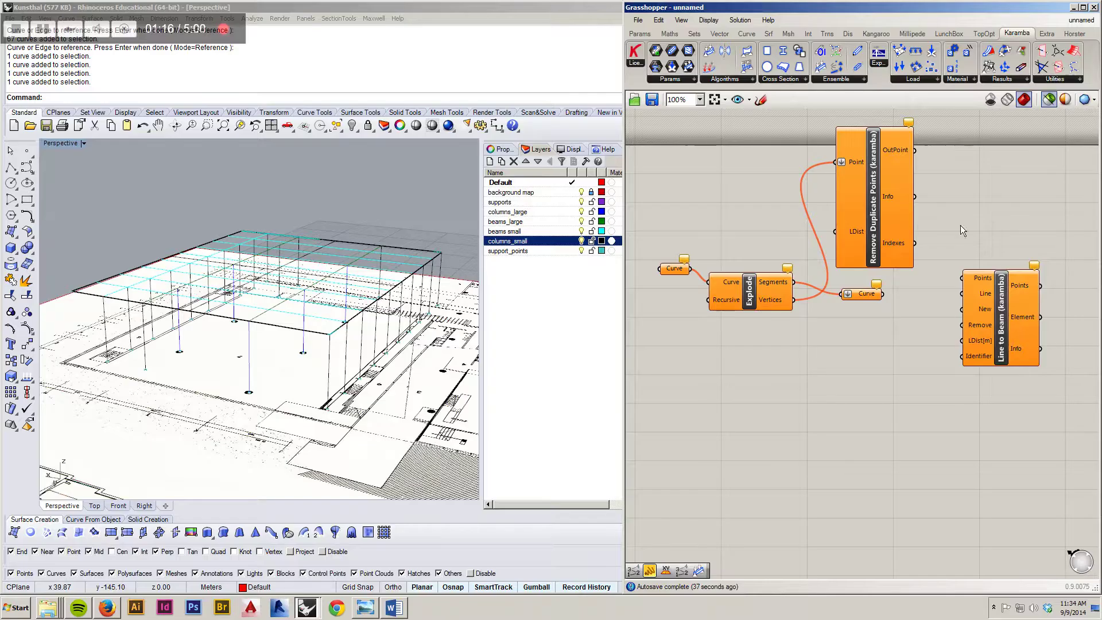
pyautogui.moveTo(915, 151); pyautogui.dragTo(962, 277)
pyautogui.moveTo(883, 294); pyautogui.dragTo(962, 293)
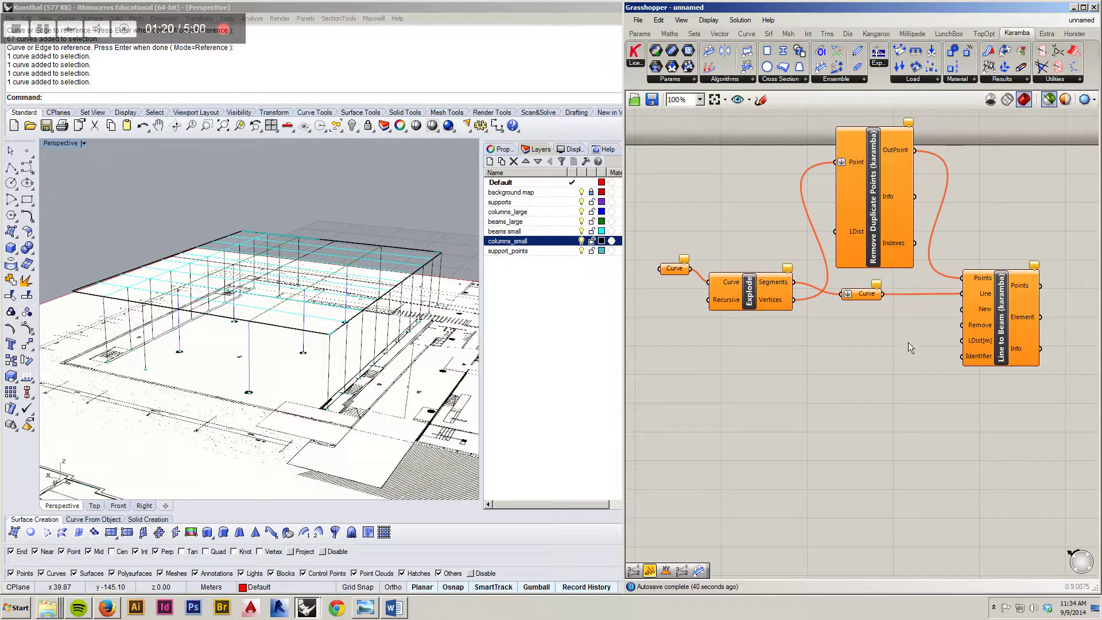
# Add a panel containing columns_large and connect it to the Identifier input of Line to Beam.
pyautogui.doubleClick(903, 368)
pyautogui.write('//')
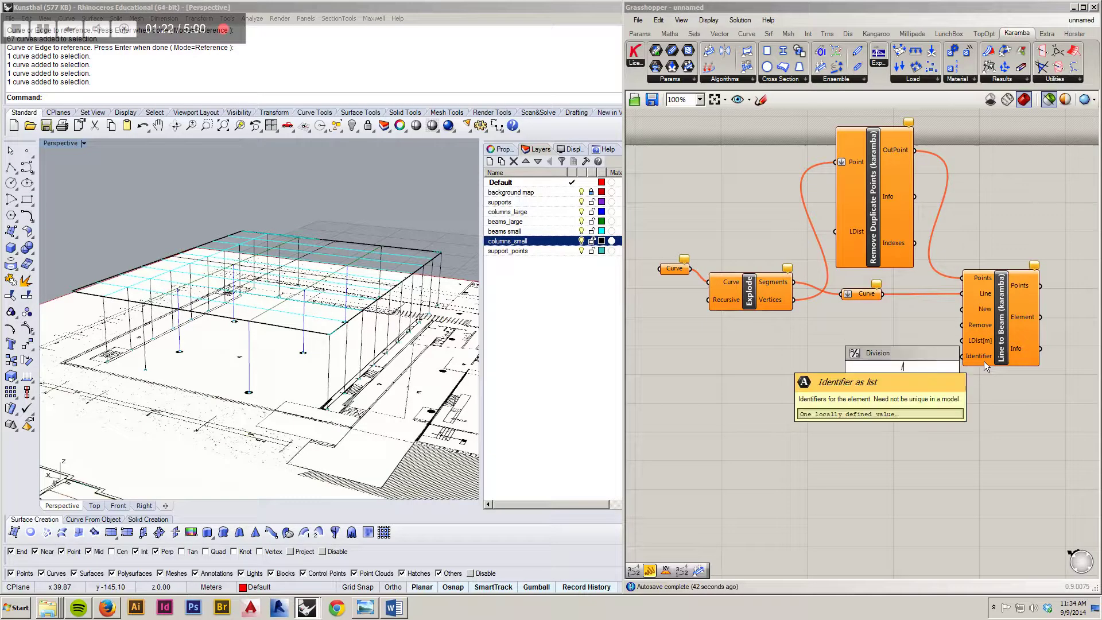
pyautogui.press('Return')
pyautogui.moveTo(911, 377); pyautogui.dragTo(878, 363)
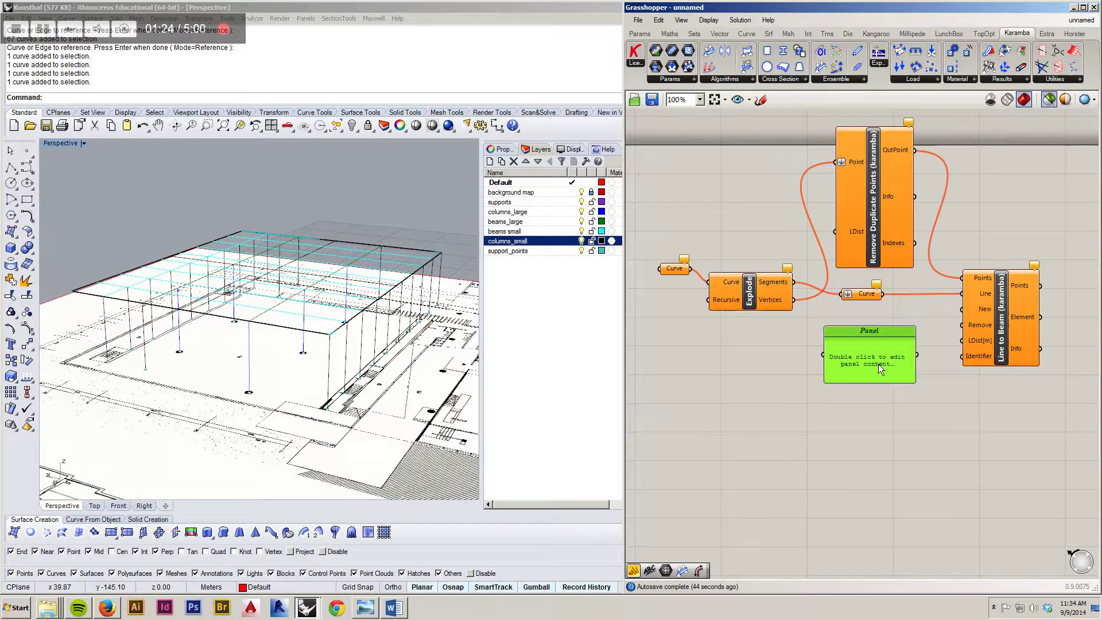
pyautogui.doubleClick(878, 363)
pyautogui.write('cclumns_large')
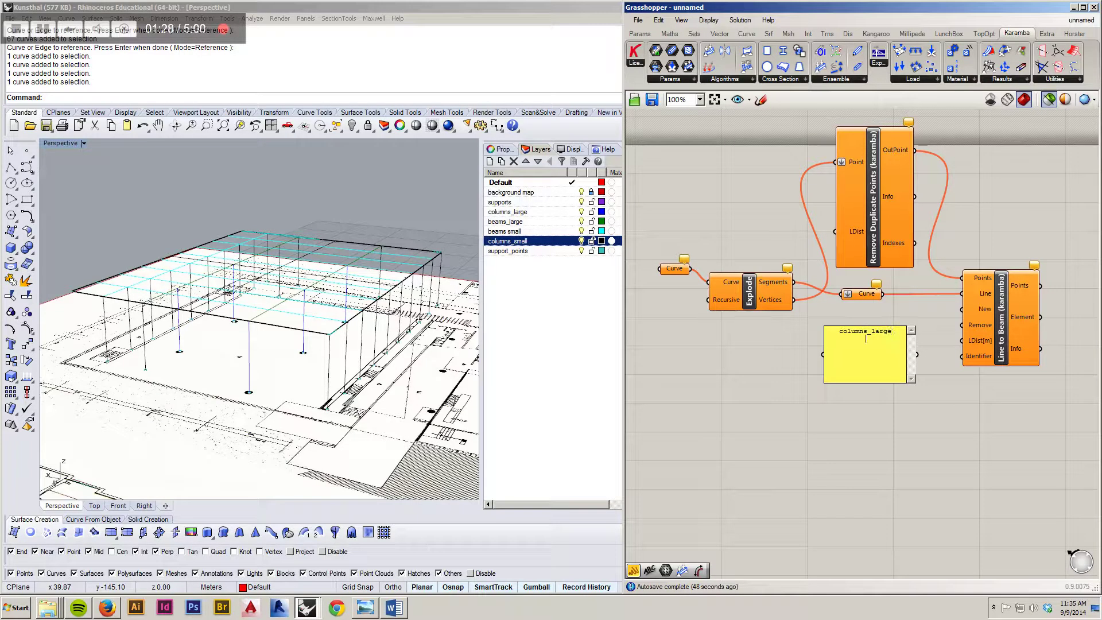
pyautogui.click(896, 389)
pyautogui.click(928, 367)
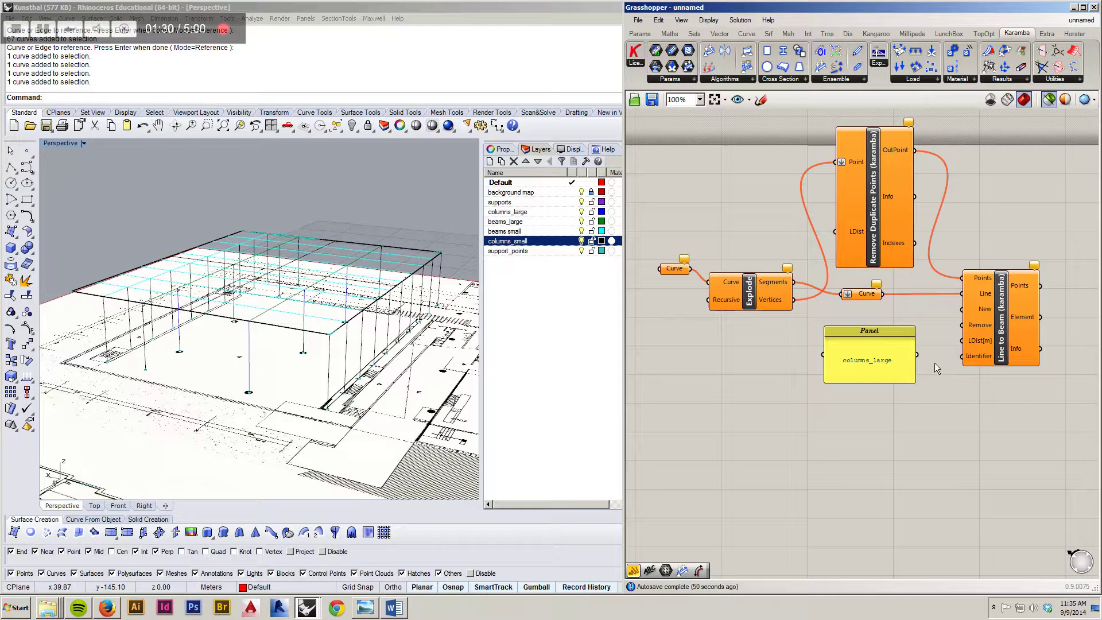
pyautogui.moveTo(920, 354); pyautogui.dragTo(967, 362)
# Reference all curves on the columns_large layer in the first Curve parameter as multiple curves.
pyautogui.rightClick(677, 274)
pyautogui.click(743, 487)
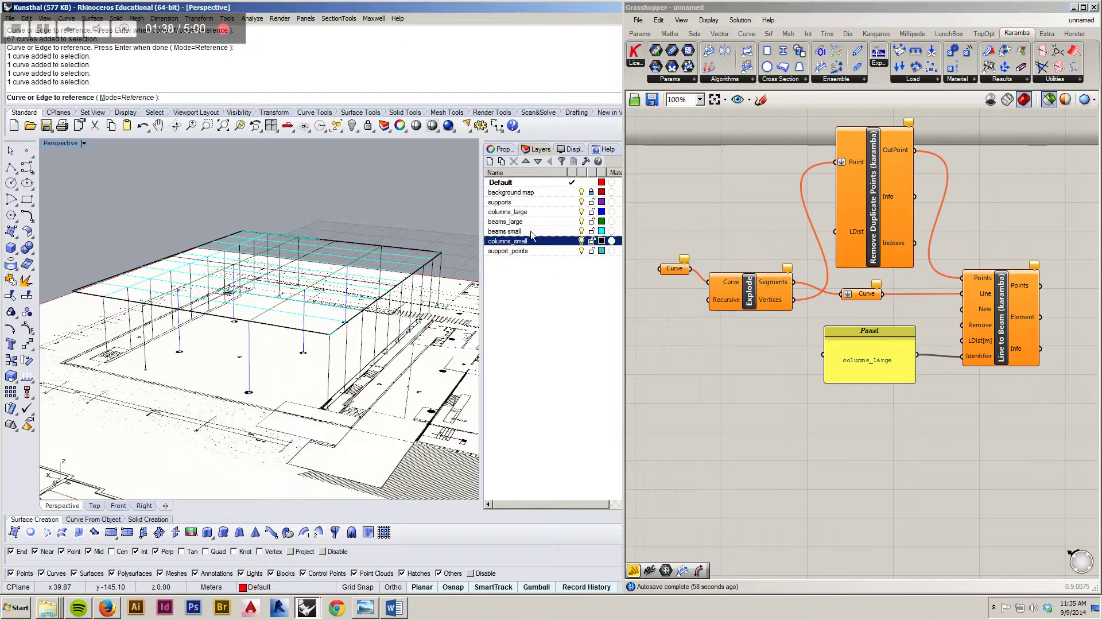
pyautogui.rightClick(524, 214)
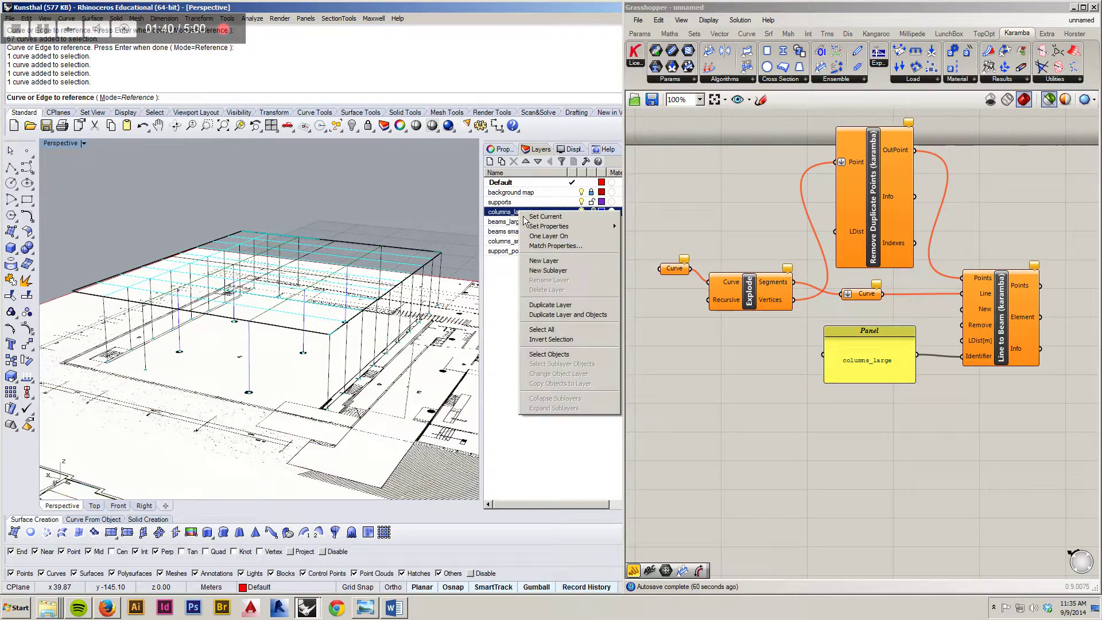
pyautogui.click(584, 359)
pyautogui.rightClick(380, 208)
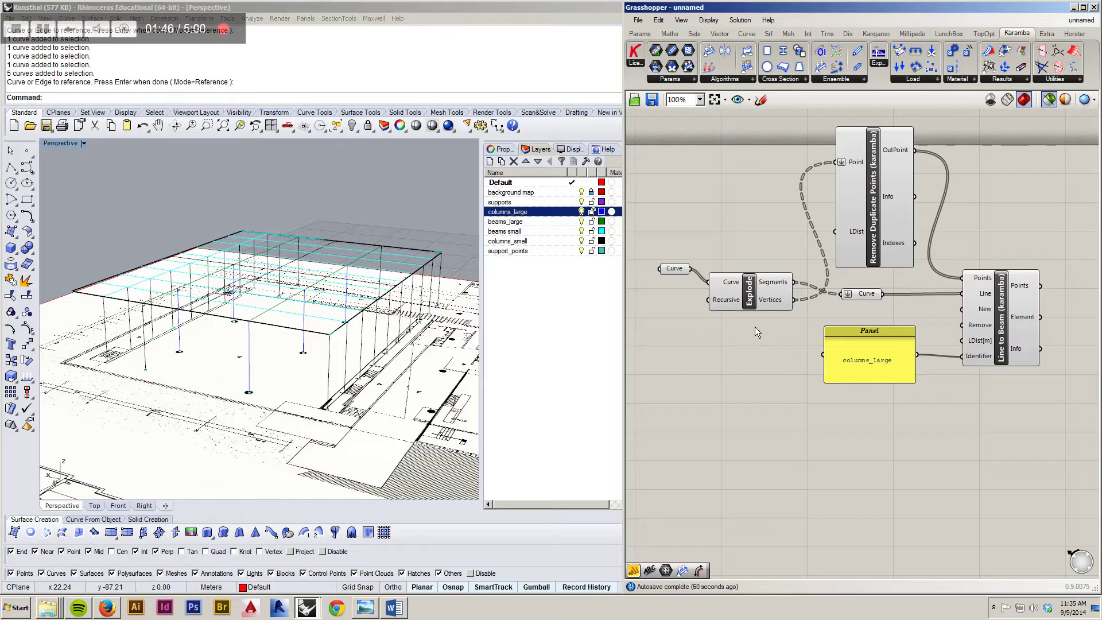
# Group all components of the columns_large definition and shift the group down inside the canvas's upper edge.
pyautogui.scroll(-3, 752, 326)
pyautogui.moveTo(1007, 446); pyautogui.dragTo(659, 169)
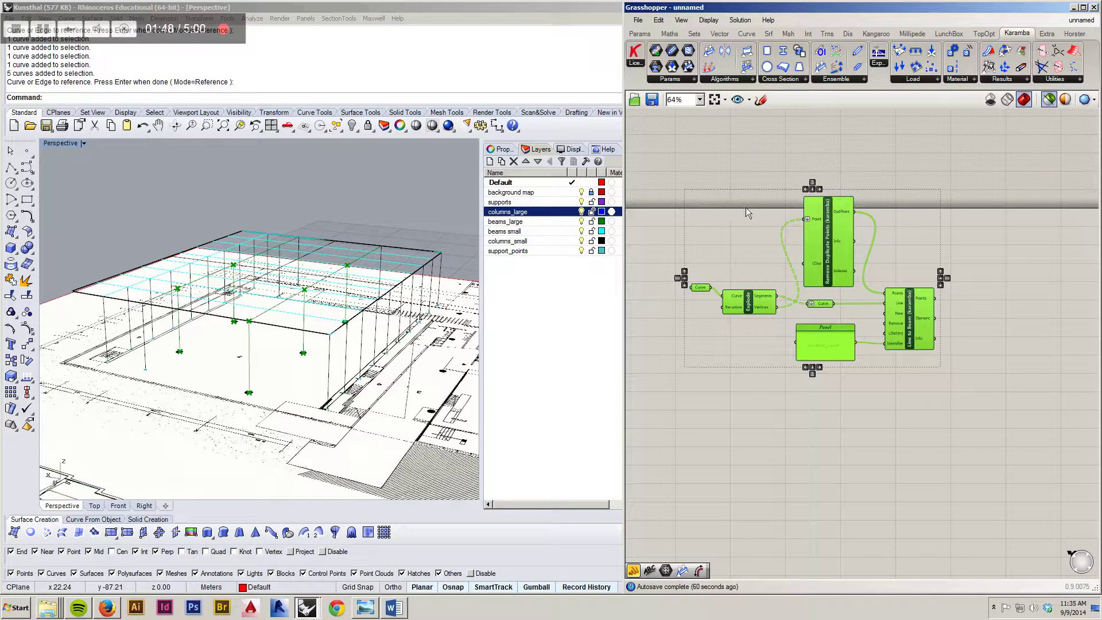
pyautogui.hotkey('ctrl', 'g')
pyautogui.moveTo(909, 319); pyautogui.dragTo(916, 352)
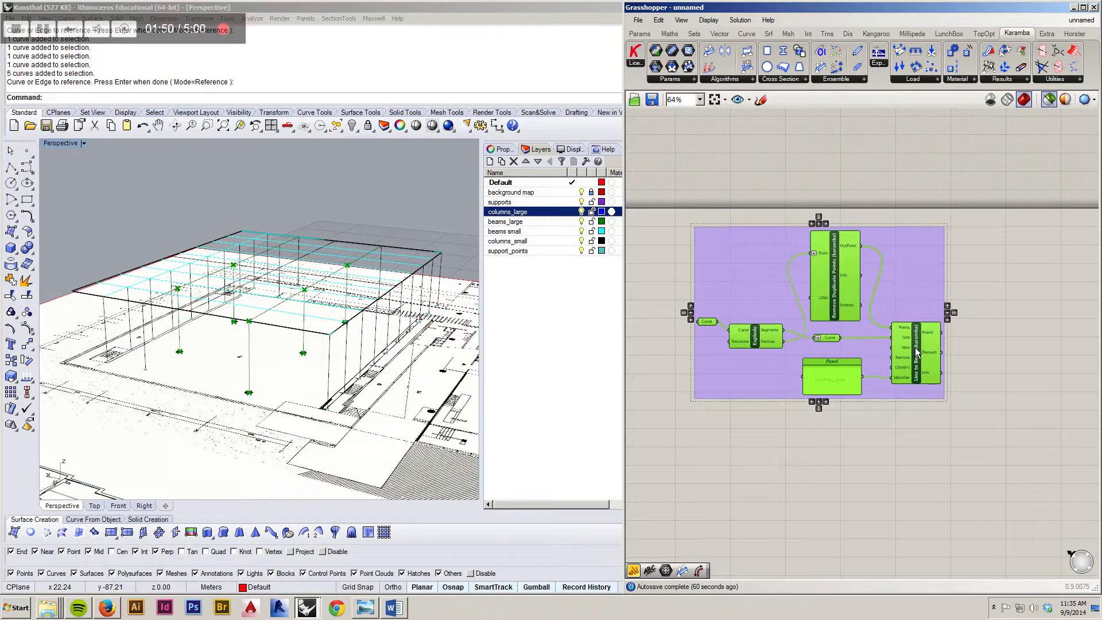
pyautogui.click(976, 417)
# Duplicate the whole component group three times, stacking the copies in a column below the original.
pyautogui.moveTo(880, 406); pyautogui.dragTo(875, 359, button='right')
pyautogui.moveTo(981, 403); pyautogui.dragTo(666, 143)
pyautogui.scroll(-3, 693, 153)
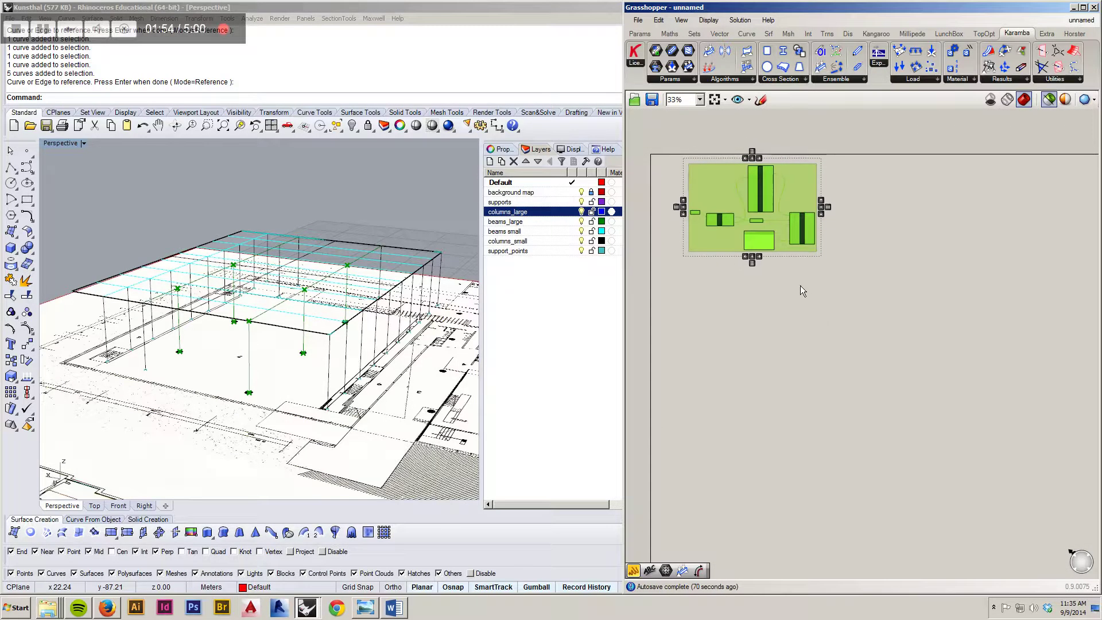
pyautogui.keyDown('alt'); pyautogui.moveTo(758, 190); pyautogui.dragTo(754, 484); pyautogui.keyUp('alt')
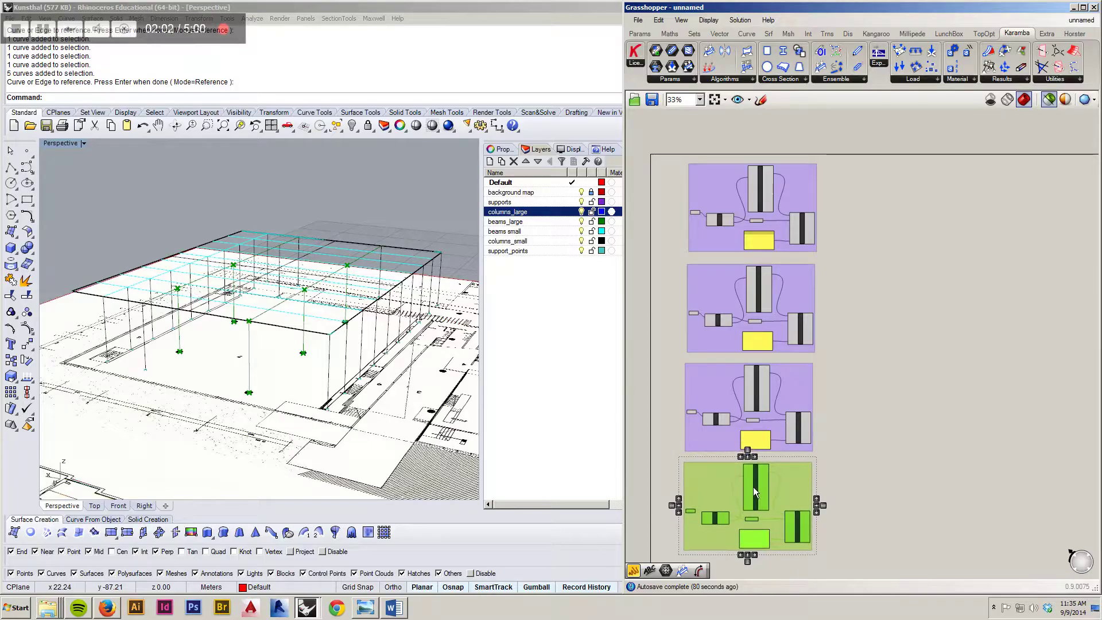
# Change the panel text in the second component group to columns_small.
pyautogui.scroll(5, 755, 315)
pyautogui.doubleClick(778, 408)
pyautogui.write('columns')
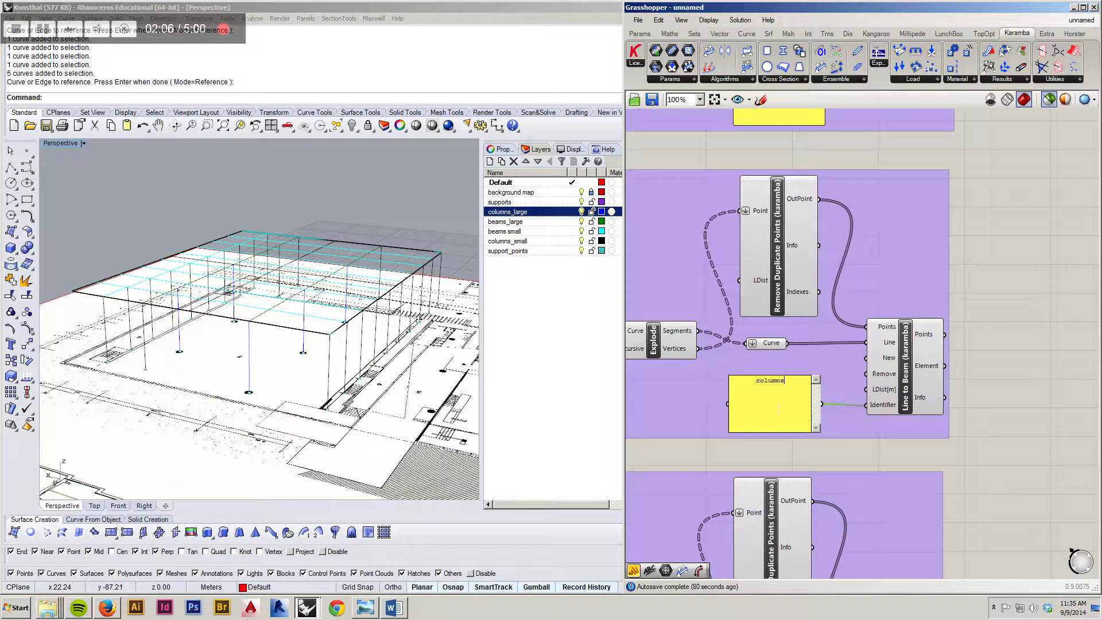
pyautogui.click(1039, 362)
# Reference all curves on the columns_small layer as multiple curves in the second group's first Curve parameter.
pyautogui.moveTo(716, 310); pyautogui.dragTo(910, 359, button='right')
pyautogui.rightClick(775, 370)
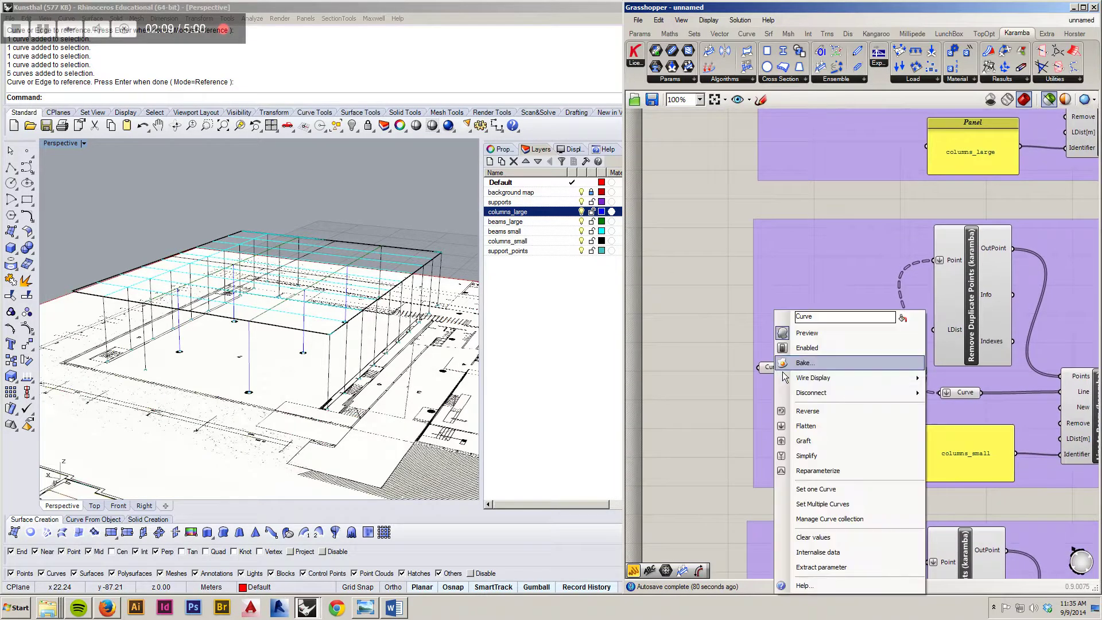
pyautogui.click(822, 504)
pyautogui.click(524, 242)
pyautogui.rightClick(515, 241)
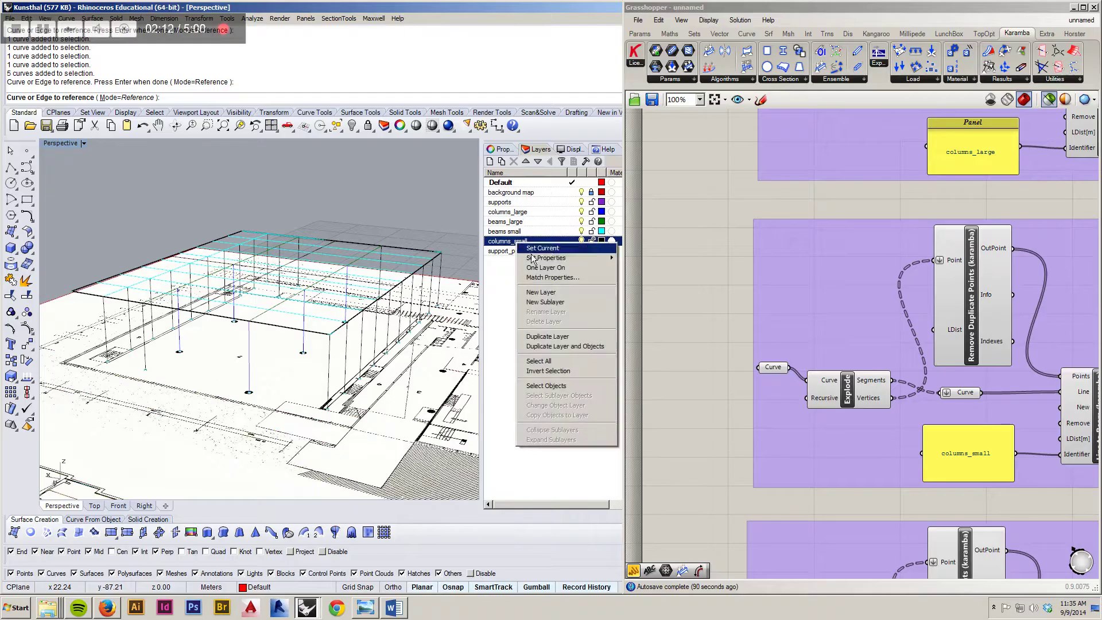
pyautogui.click(554, 392)
pyautogui.rightClick(393, 208)
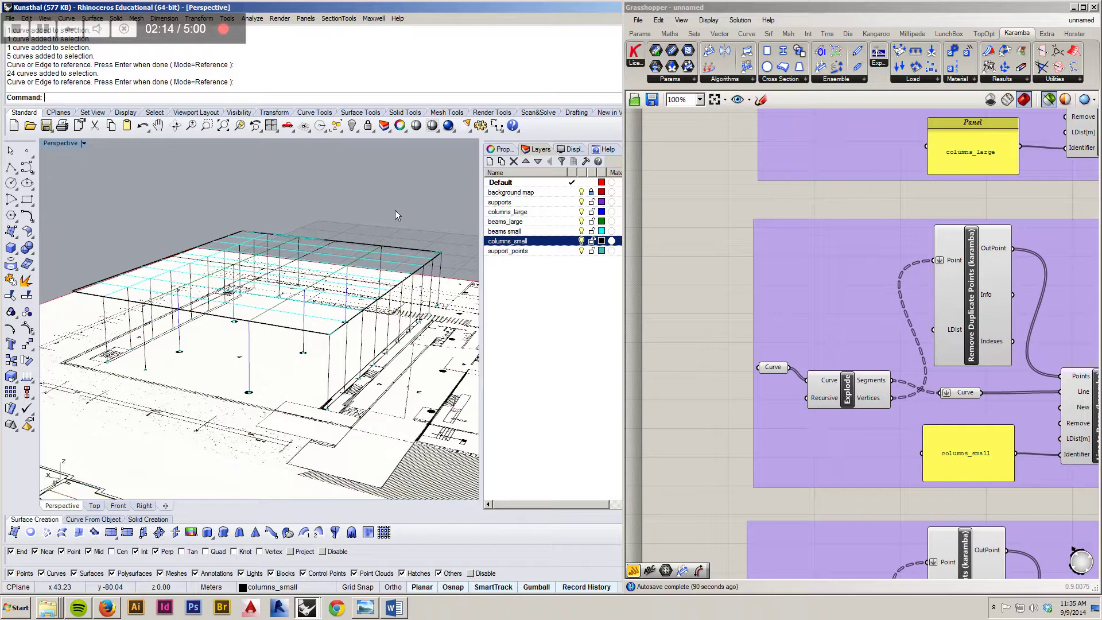
# Change the panel text in the third component group to beams_large.
pyautogui.moveTo(701, 320); pyautogui.dragTo(1079, 197, button='right')
pyautogui.moveTo(992, 272); pyautogui.dragTo(959, 51, button='right')
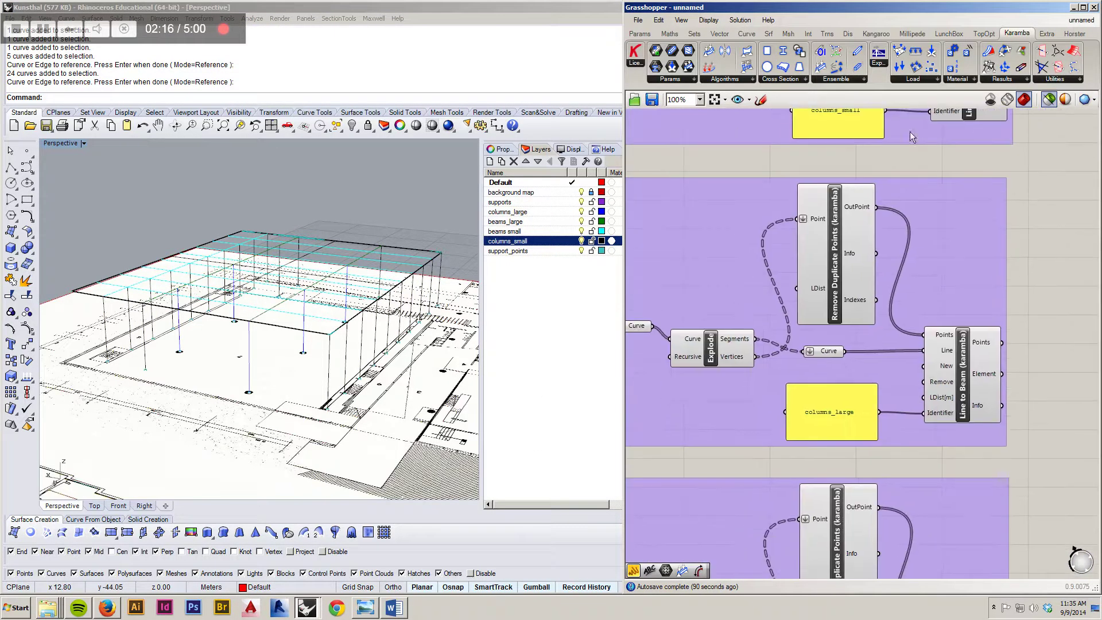
pyautogui.doubleClick(839, 418)
pyautogui.write('bea')
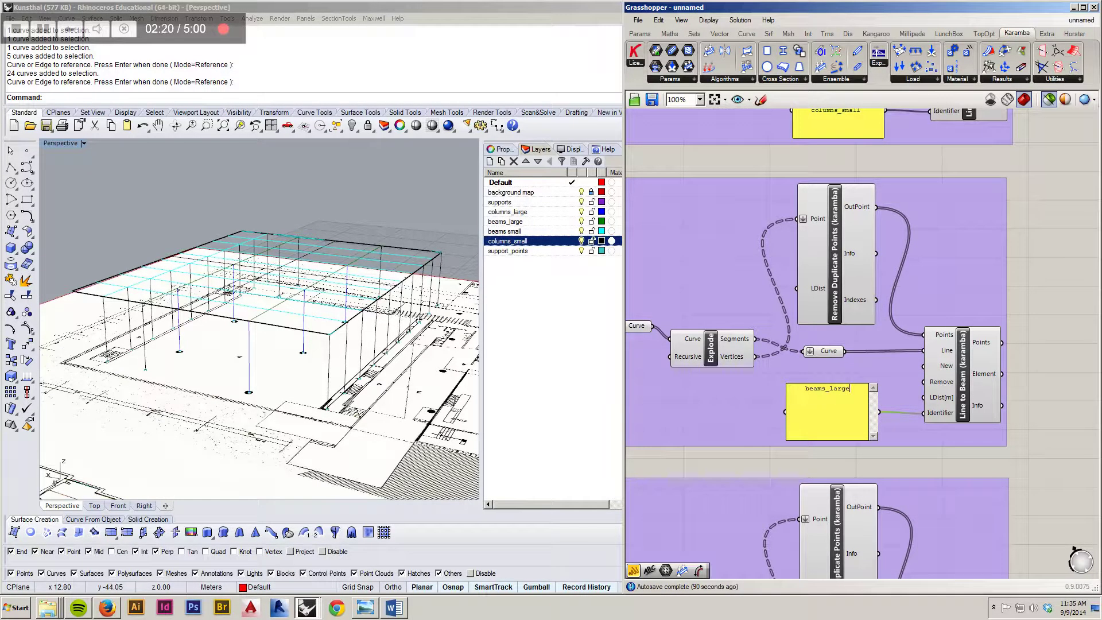
pyautogui.click(852, 467)
# Reference all curves on the beams_large layer as multiple curves in the third group's first Curve parameter.
pyautogui.moveTo(816, 367); pyautogui.dragTo(946, 394, button='right')
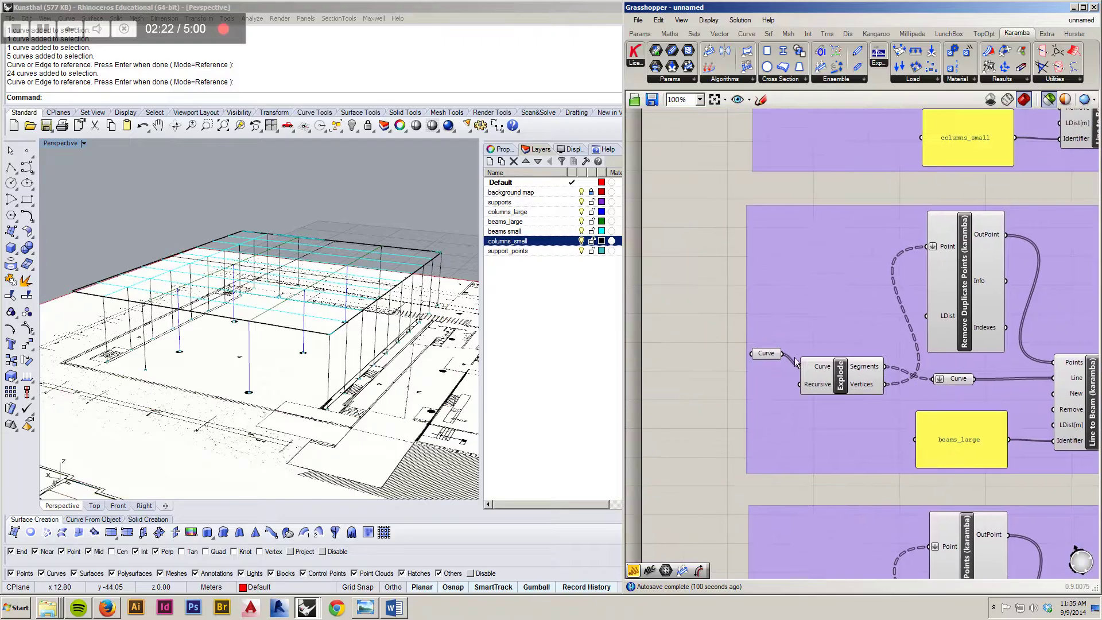
pyautogui.rightClick(758, 361)
pyautogui.click(738, 357)
pyautogui.rightClick(767, 358)
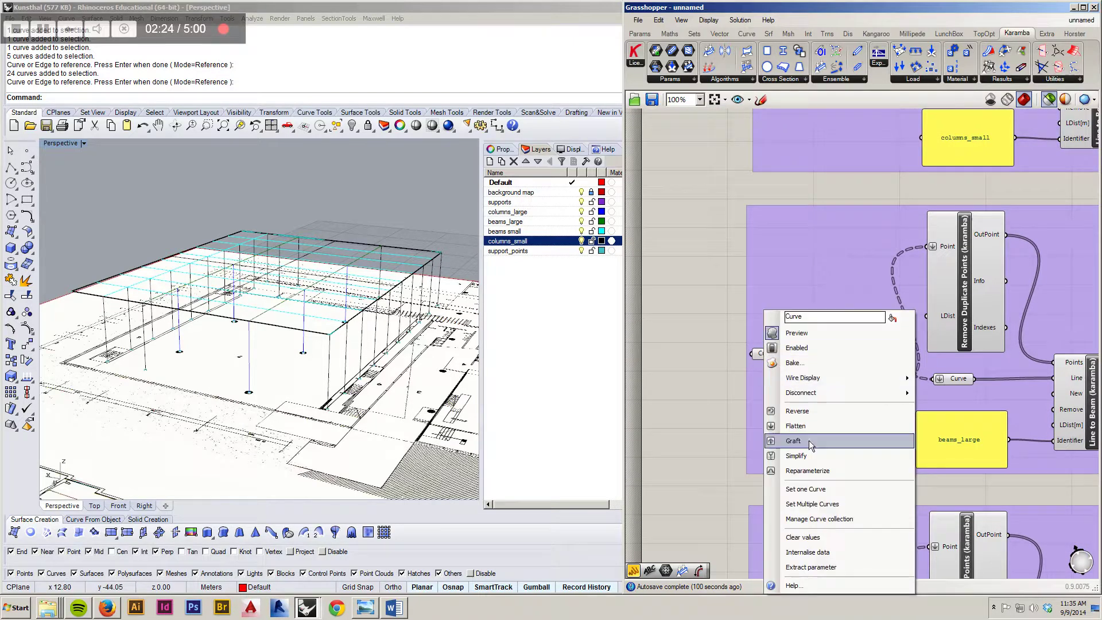
pyautogui.click(832, 505)
pyautogui.rightClick(514, 221)
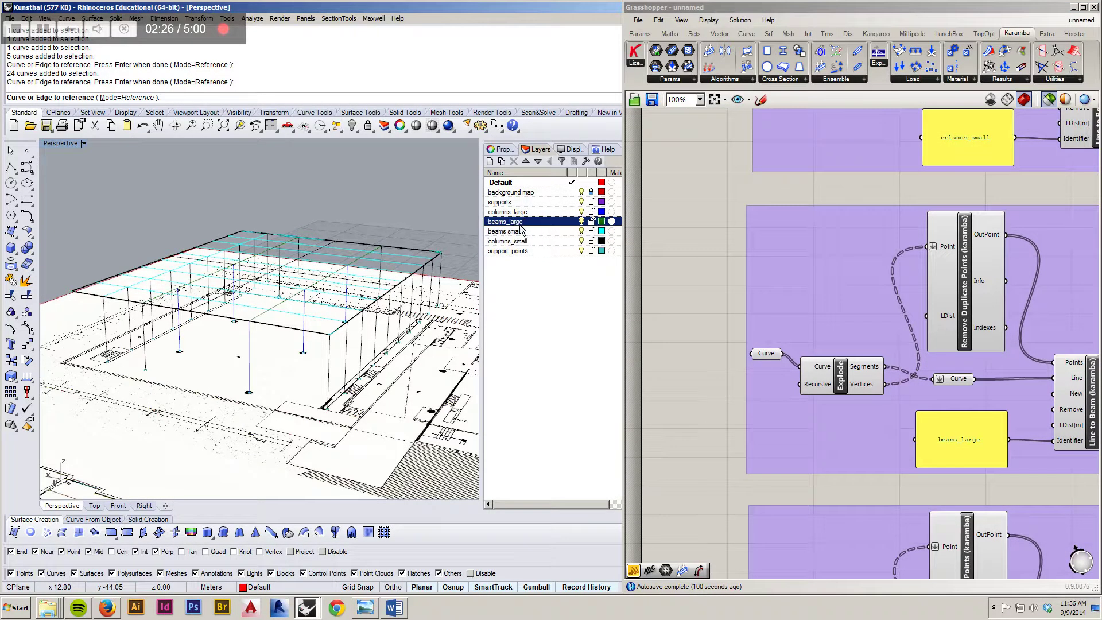
pyautogui.click(552, 365)
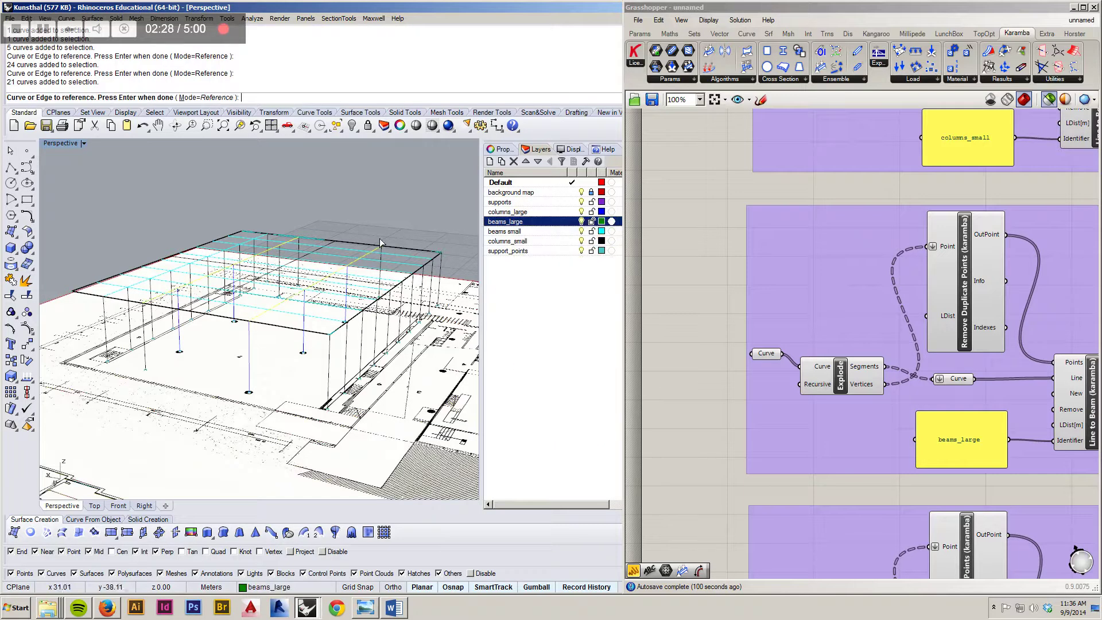
pyautogui.press('Return')
# Change the panel text in the fourth component group to beams_small.
pyautogui.moveTo(929, 551); pyautogui.dragTo(855, 456, button='right')
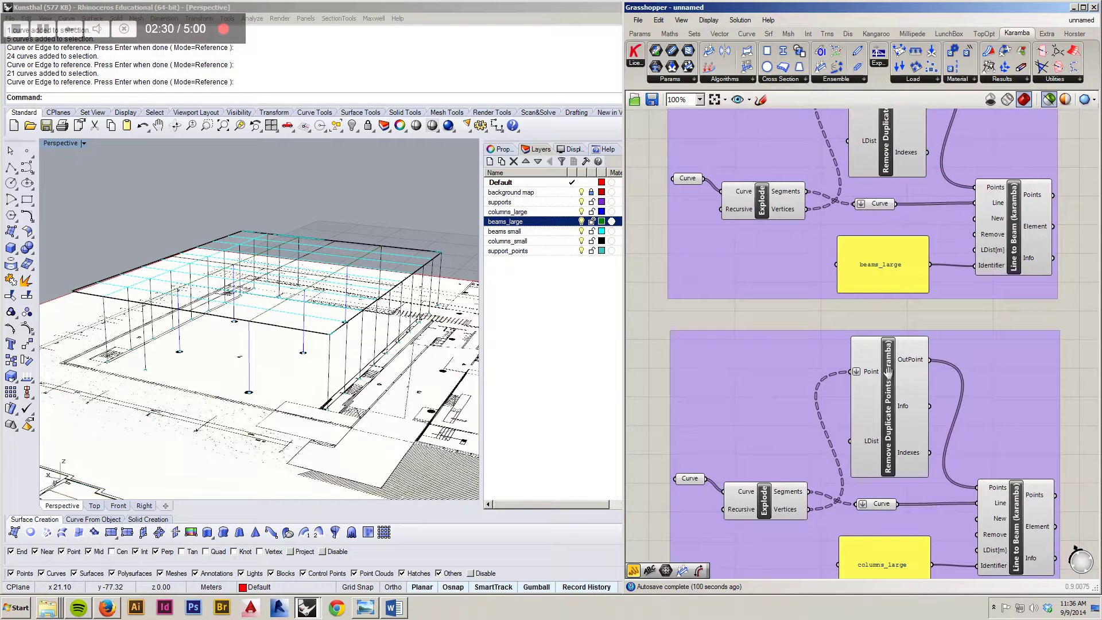
pyautogui.moveTo(904, 533); pyautogui.dragTo(839, 433, button='right')
pyautogui.doubleClick(832, 466)
pyautogui.write('beams_small')
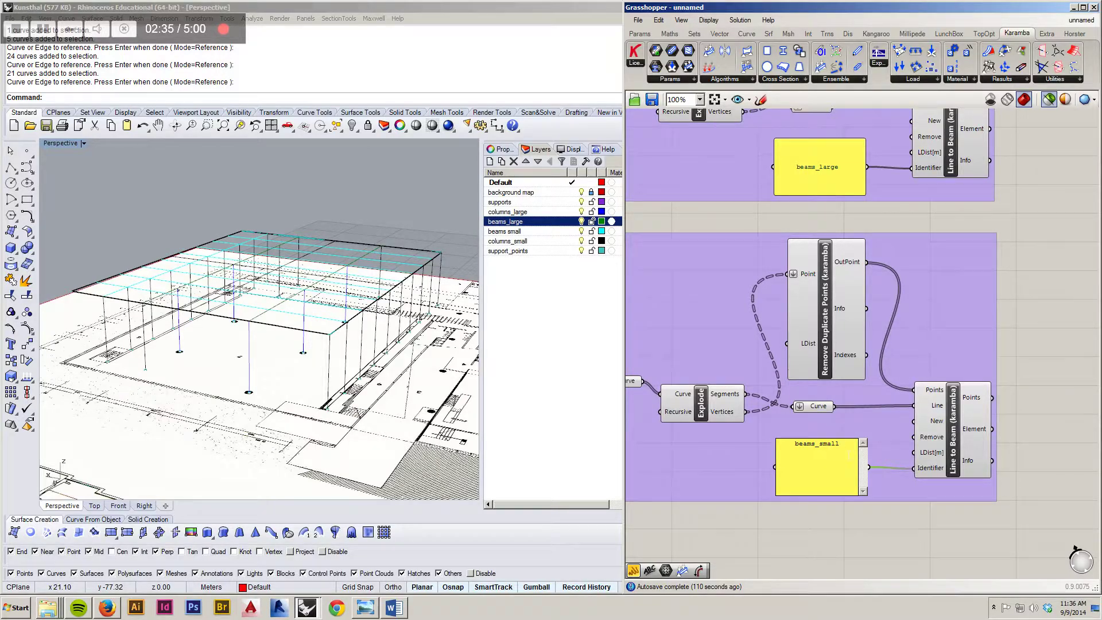
pyautogui.click(882, 472)
# Reference all curves on the beams small layer as multiple curves in the fourth group's first Curve parameter.
pyautogui.moveTo(749, 385); pyautogui.dragTo(834, 397, button='right')
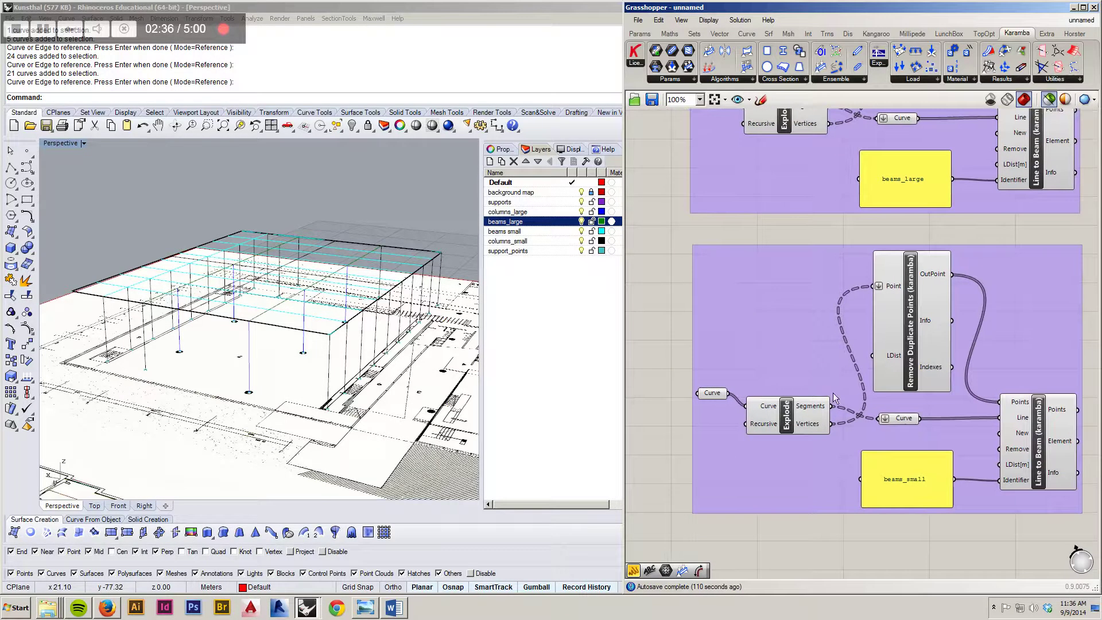
pyautogui.rightClick(711, 393)
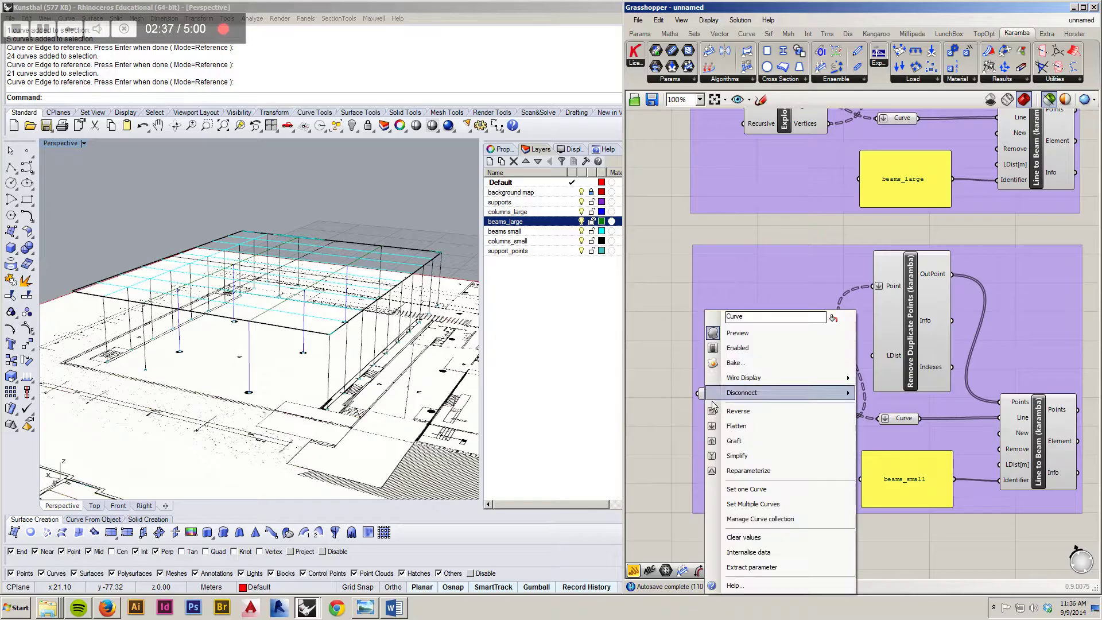
pyautogui.click(811, 505)
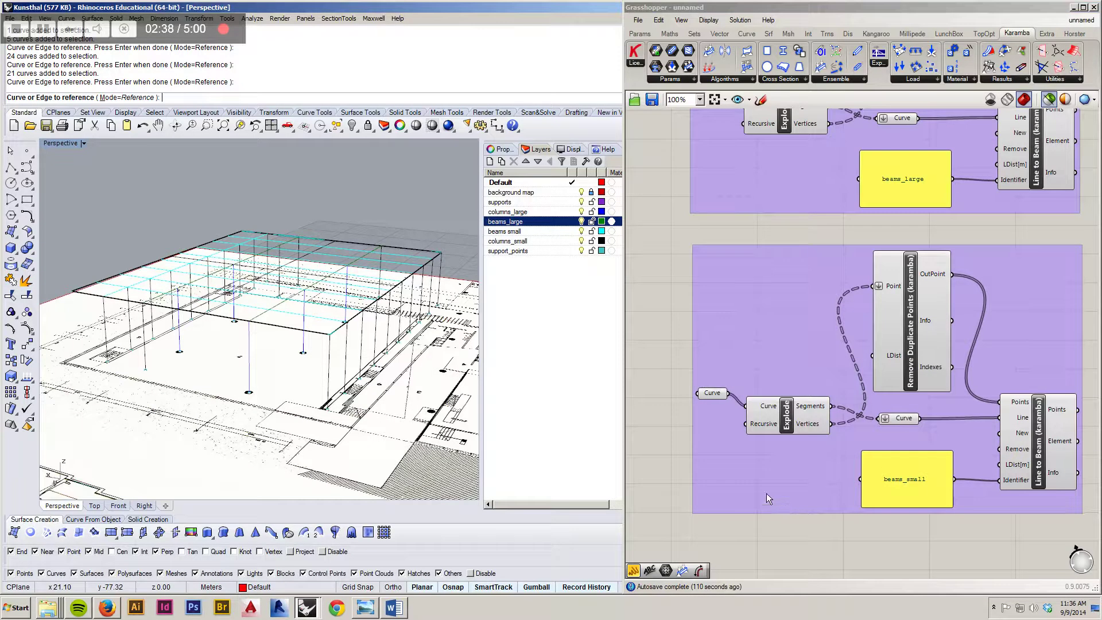
pyautogui.rightClick(524, 231)
pyautogui.click(546, 377)
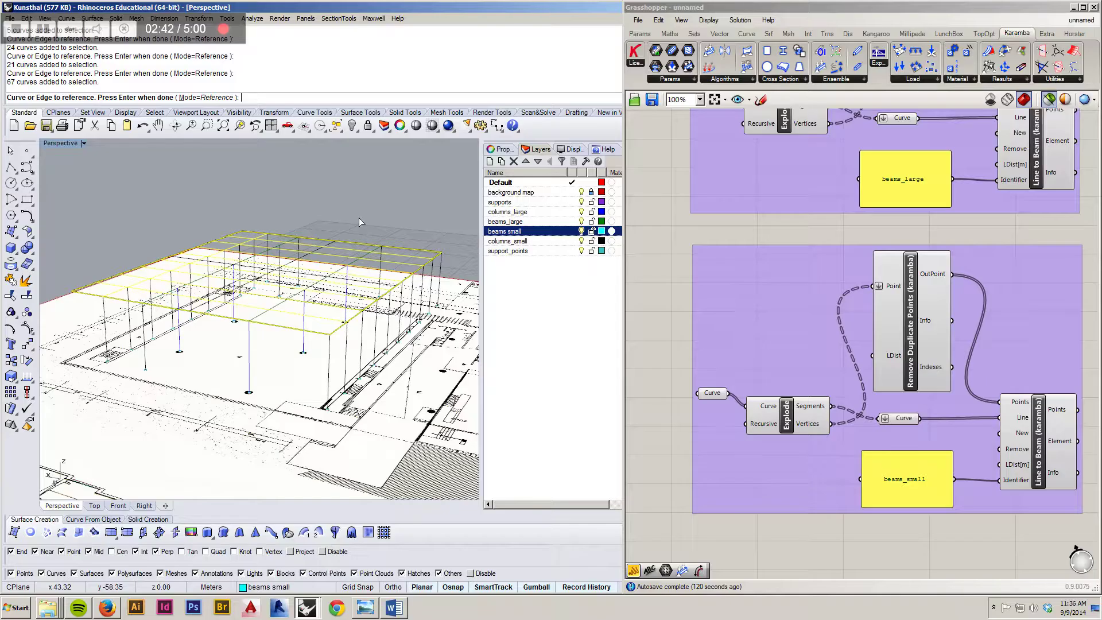
pyautogui.press('Return')
# Add a separate Remove Duplicate Points (karamba) component on the empty canvas beside the stacked groups.
pyautogui.scroll(-5, 822, 246)
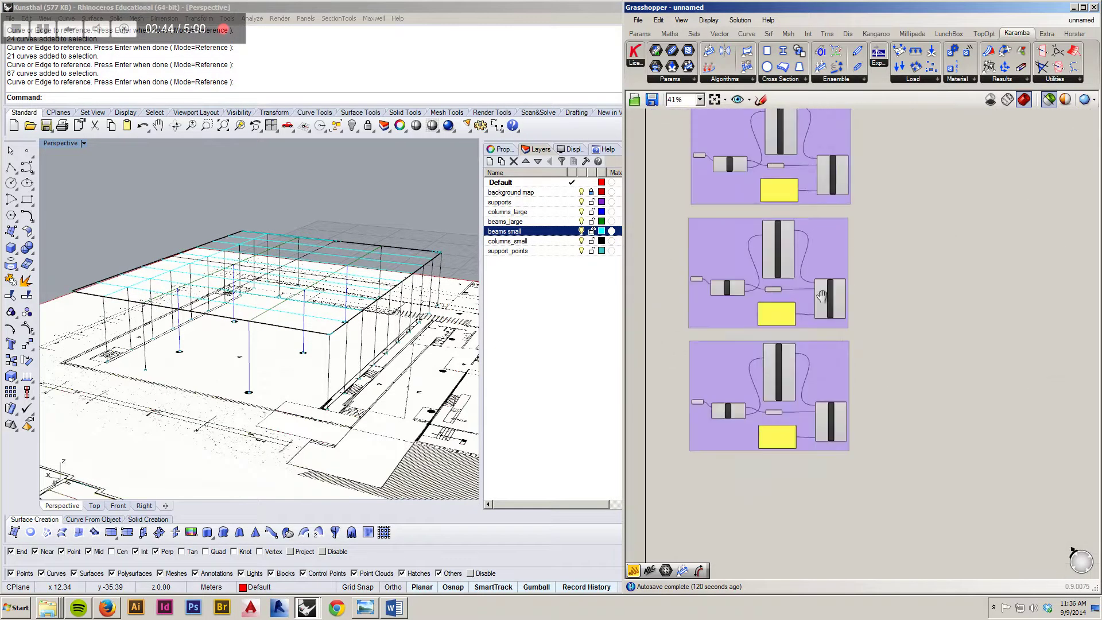
pyautogui.scroll(5, 814, 303)
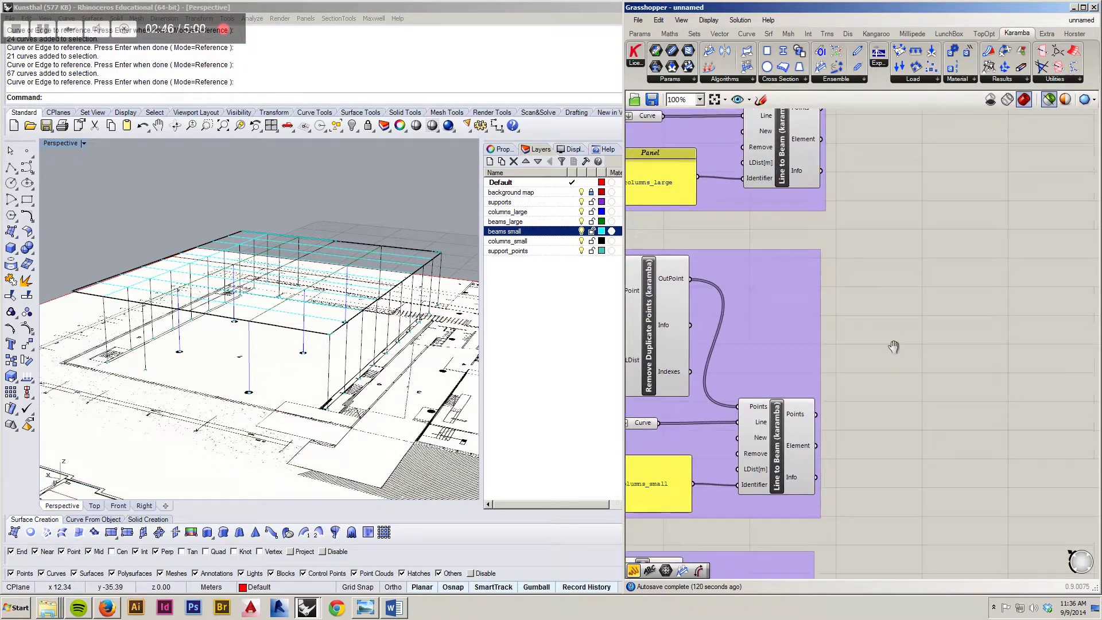
pyautogui.scroll(-4, 860, 284)
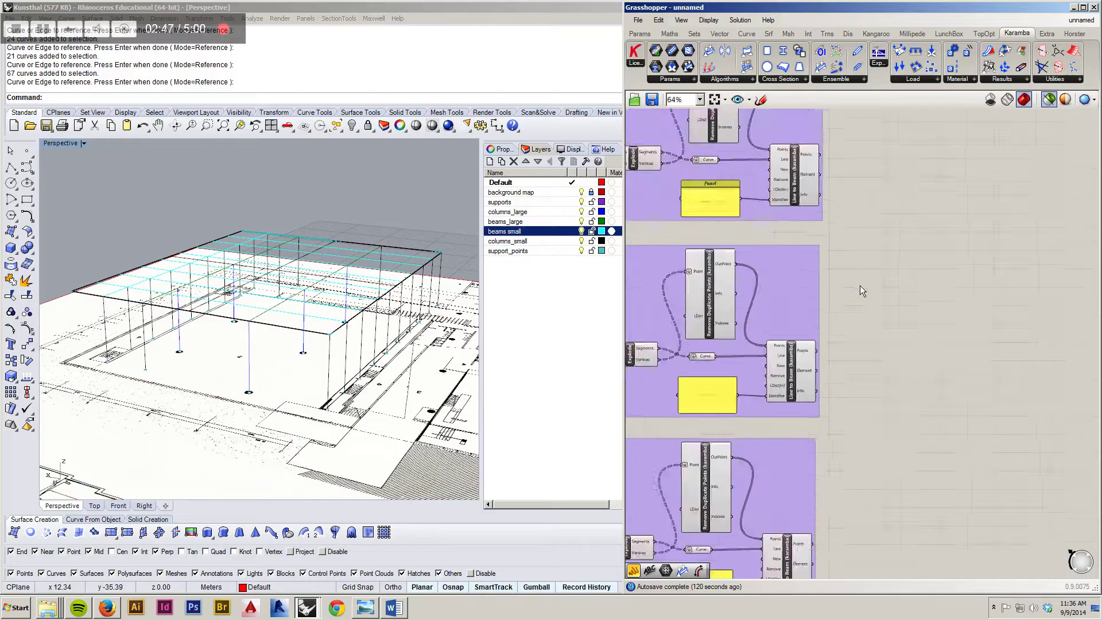
pyautogui.doubleClick(948, 384)
pyautogui.write('remove')
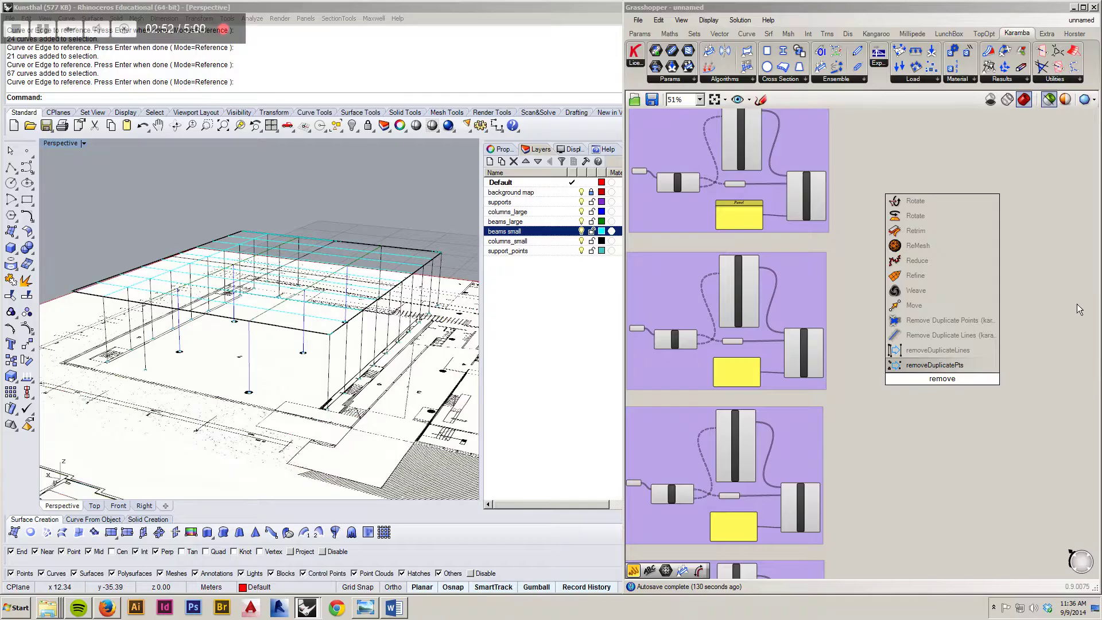
pyautogui.click(959, 329)
# Connect the OutPoint outputs of the columns_large and columns_small groups to the new Remove Duplicate Points component's Point input.
pyautogui.scroll(3, 857, 202)
pyautogui.scroll(3, 748, 139)
pyautogui.scroll(-7, 782, 172)
pyautogui.moveTo(815, 182); pyautogui.dragTo(932, 369)
pyautogui.scroll(5, 872, 312)
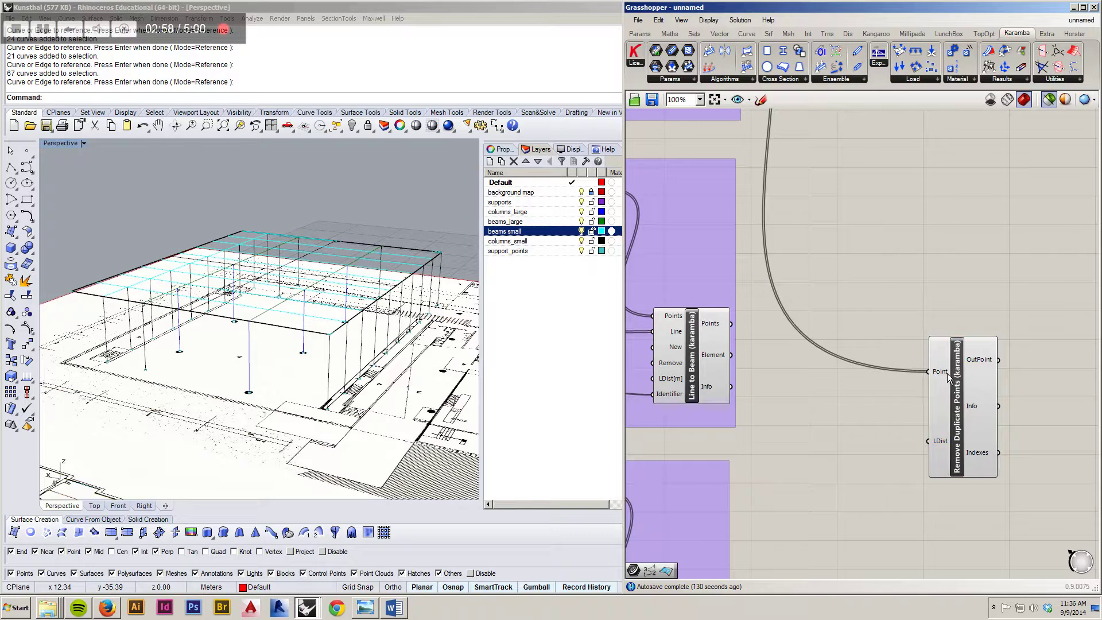
pyautogui.scroll(-3, 965, 353)
pyautogui.scroll(3, 819, 286)
pyautogui.moveTo(821, 290); pyautogui.dragTo(957, 376)
pyautogui.scroll(-4, 775, 287)
pyautogui.scroll(4, 919, 367)
pyautogui.scroll(1, 901, 346)
pyautogui.scroll(3, 905, 348)
# Connect the OutPoint outputs of the beams_large and beams_small groups to the same Point input, keeping the existing wires.
pyautogui.scroll(-4, 896, 254)
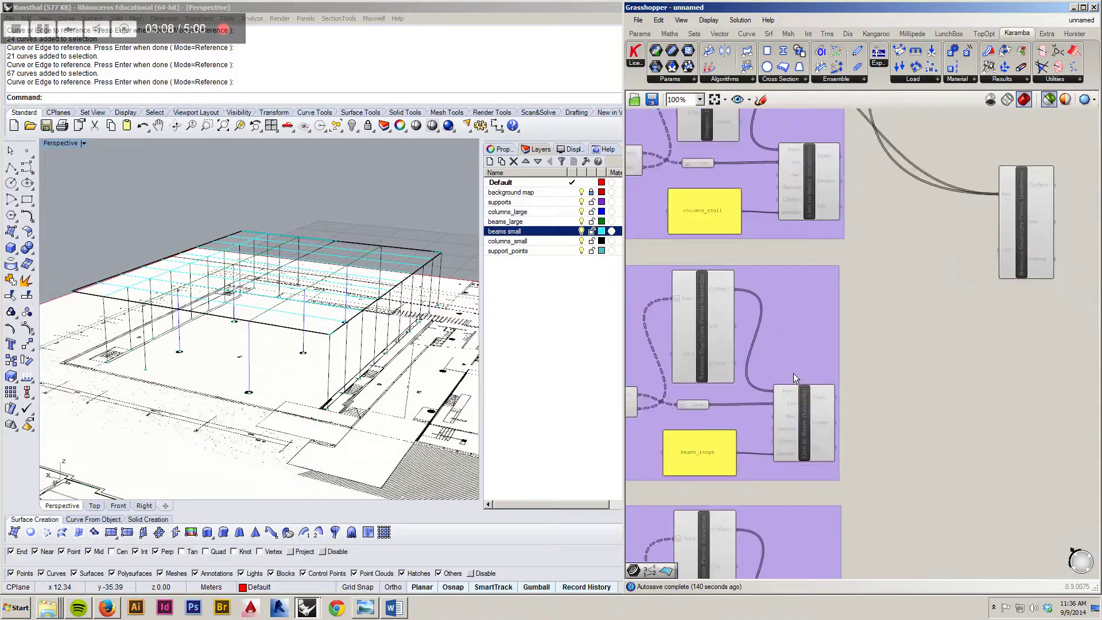
pyautogui.scroll(2, 794, 376)
pyautogui.scroll(-4, 791, 323)
pyautogui.scroll(5, 897, 229)
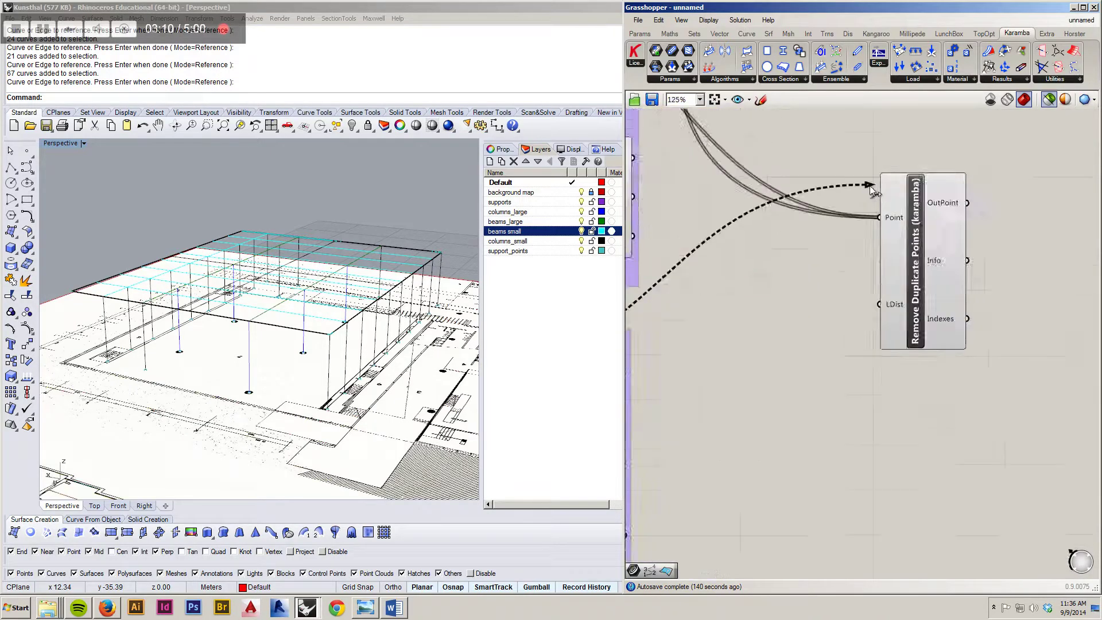
pyautogui.scroll(-4, 883, 201)
pyautogui.scroll(3, 728, 376)
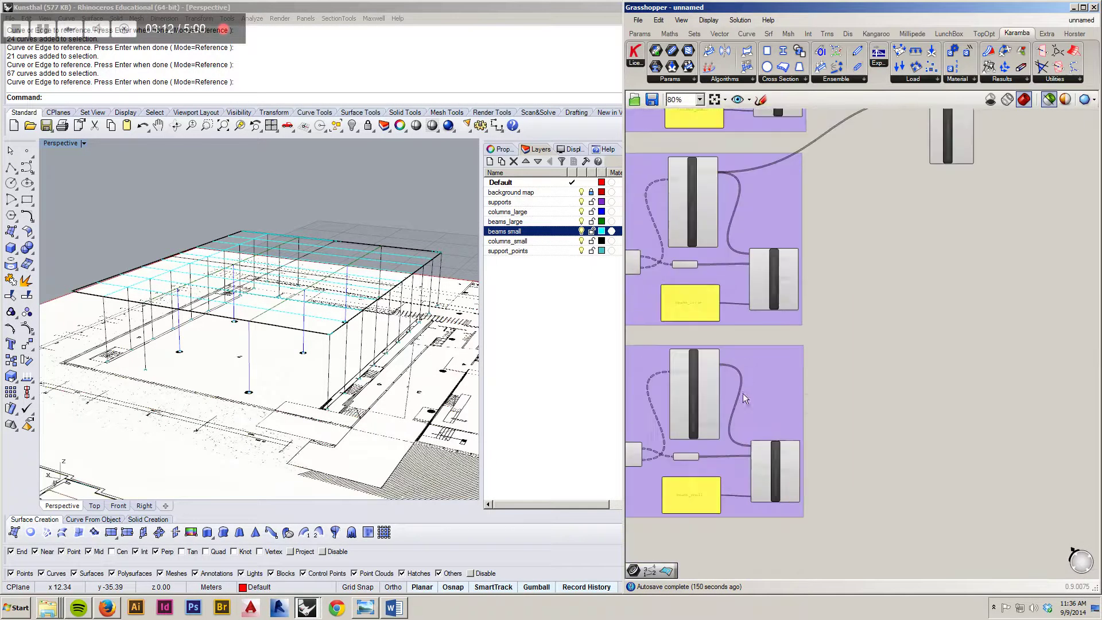
pyautogui.scroll(-4, 725, 337)
pyautogui.scroll(5, 839, 132)
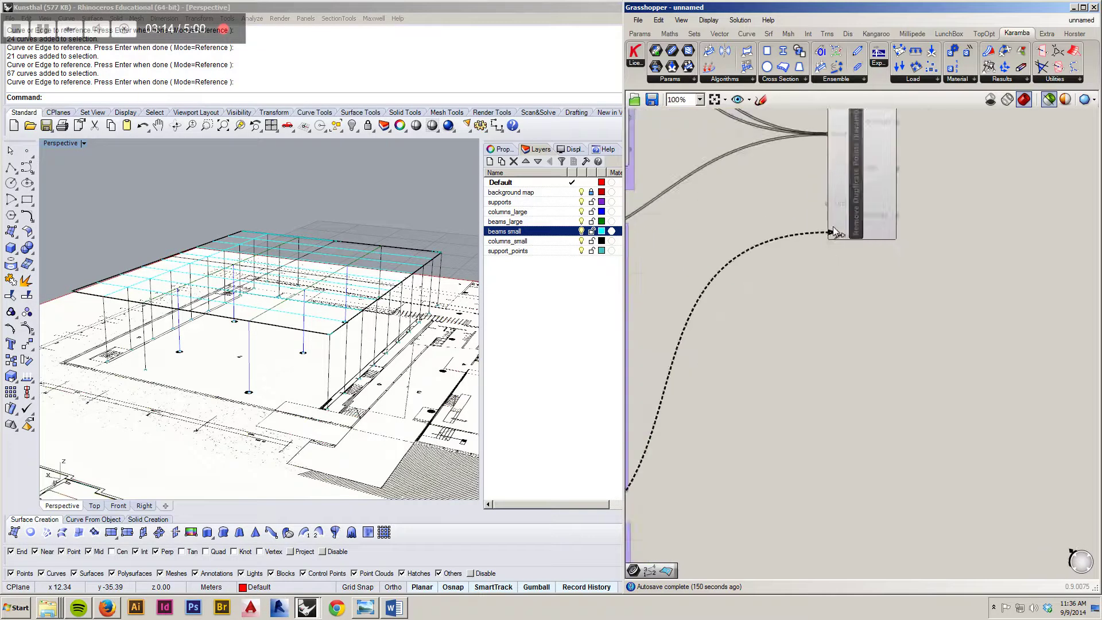
pyautogui.keyDown('shift'); pyautogui.moveTo(840, 122); pyautogui.dragTo(830, 117); pyautogui.keyUp('shift')
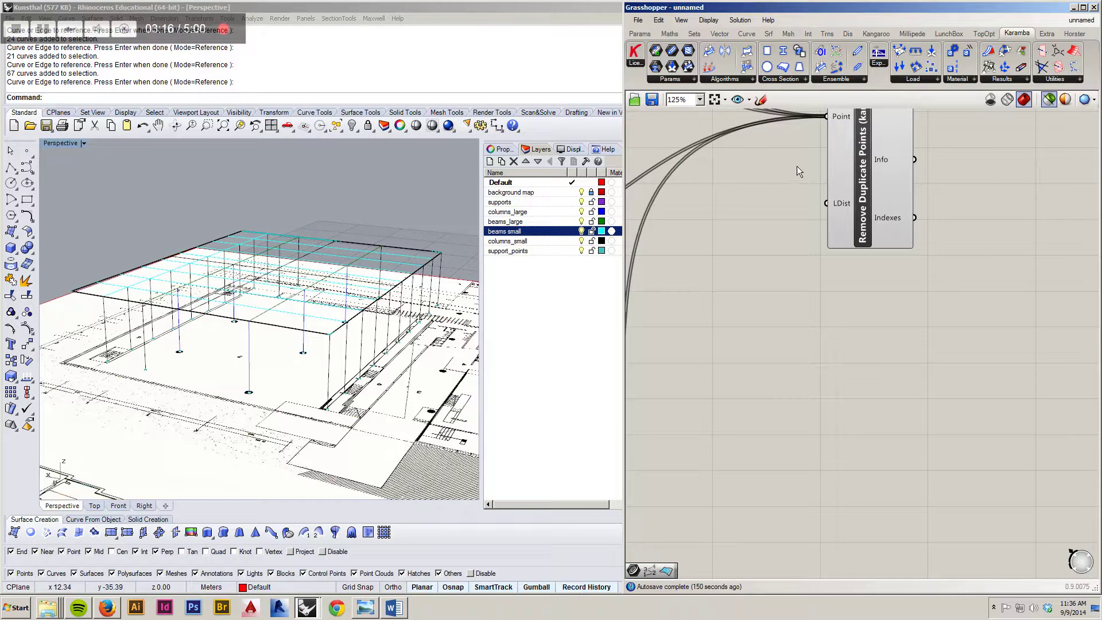
# Flatten the Point input of the shared Remove Duplicate Points component.
pyautogui.moveTo(831, 158); pyautogui.dragTo(917, 346, button='right')
pyautogui.rightClick(924, 313)
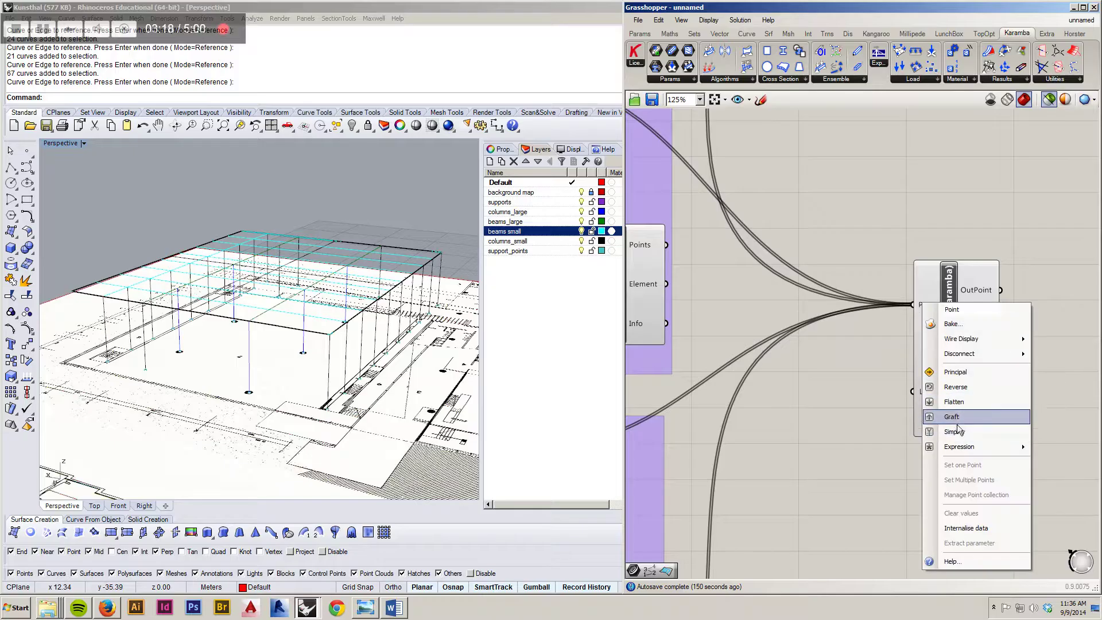
pyautogui.click(957, 401)
pyautogui.moveTo(1034, 310); pyautogui.dragTo(931, 309, button='right')
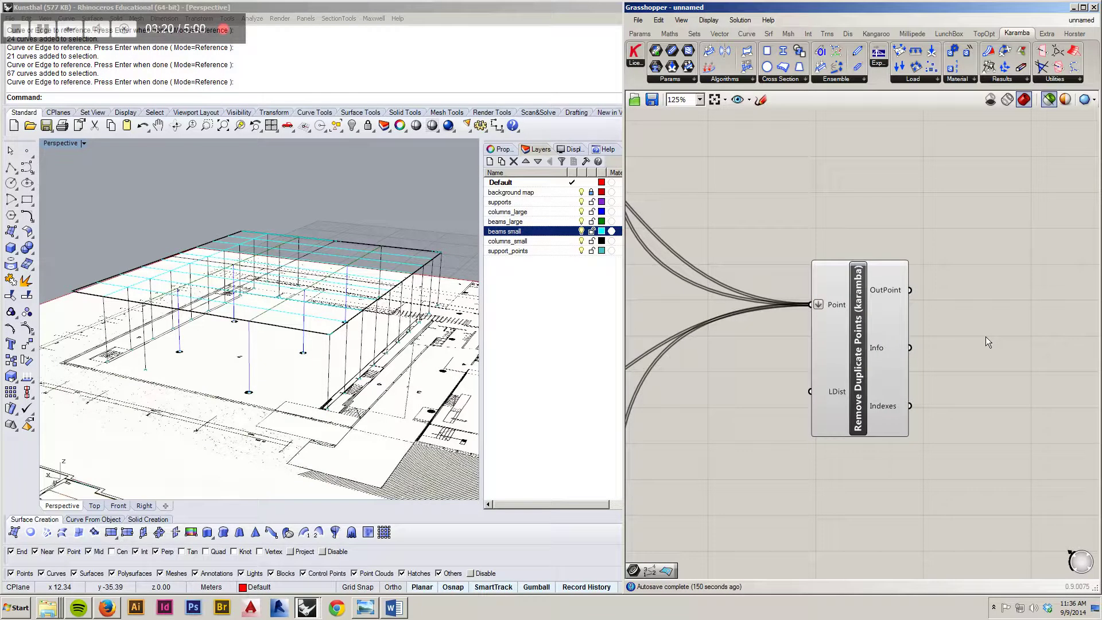
pyautogui.doubleClick(986, 336)
pyautogui.write('pointli')
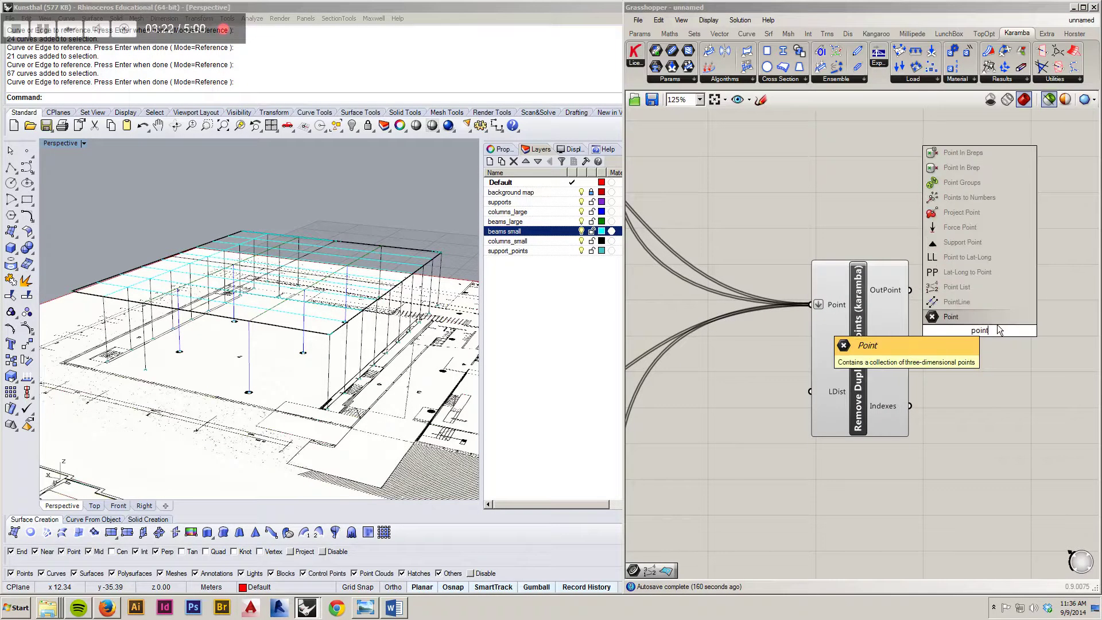
pyautogui.press('Return')
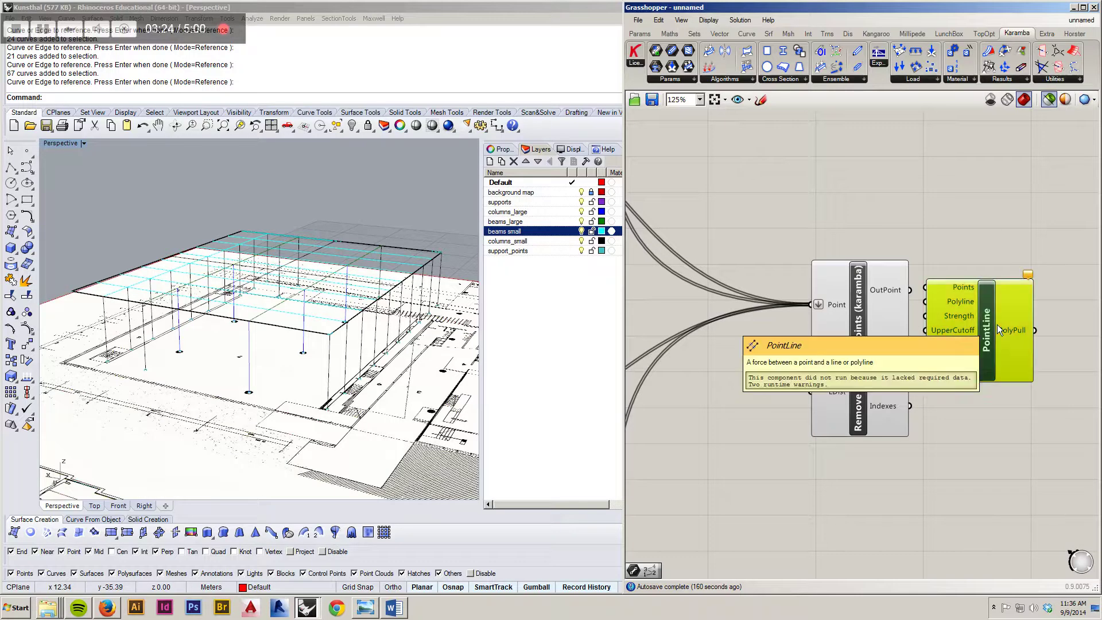
pyautogui.hotkey('ctrl', 'z')
# Add a Point List component beside the shared Remove Duplicate Points and connect OutPoint to its Points input.
pyautogui.doubleClick(998, 323)
pyautogui.write('point')
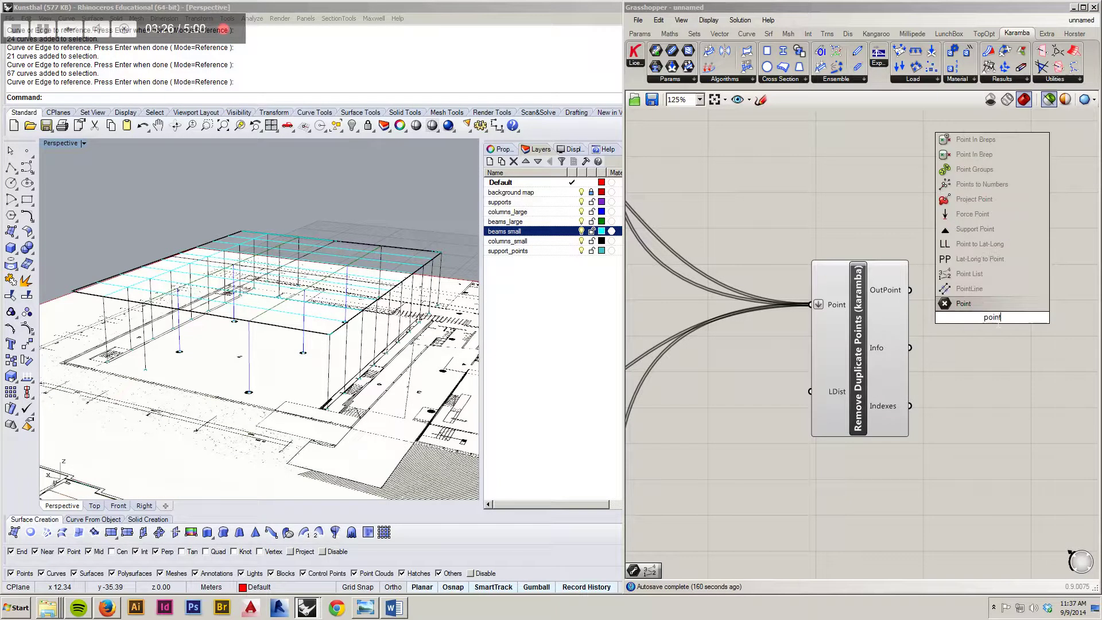
pyautogui.press('Up')
pyautogui.press('Up')
pyautogui.press('Return')
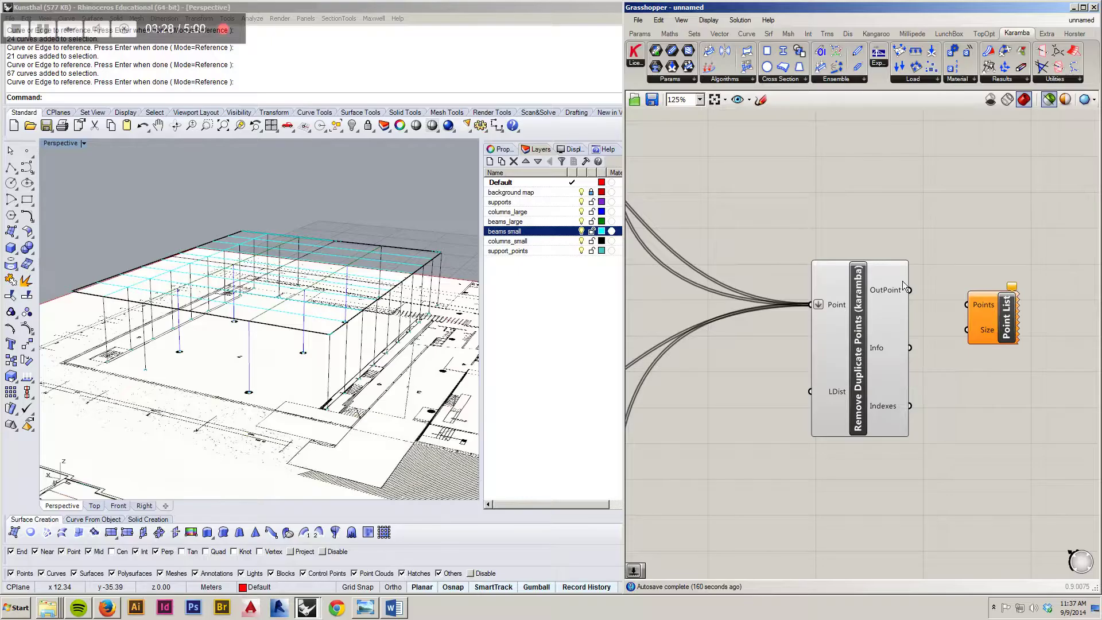
pyautogui.moveTo(910, 290); pyautogui.dragTo(958, 299)
pyautogui.moveTo(1006, 331); pyautogui.dragTo(1017, 300)
# Add a number slider with value 1 above Point List and connect it to the Size input.
pyautogui.doubleClick(934, 201)
pyautogui.write('1')
pyautogui.press('Return')
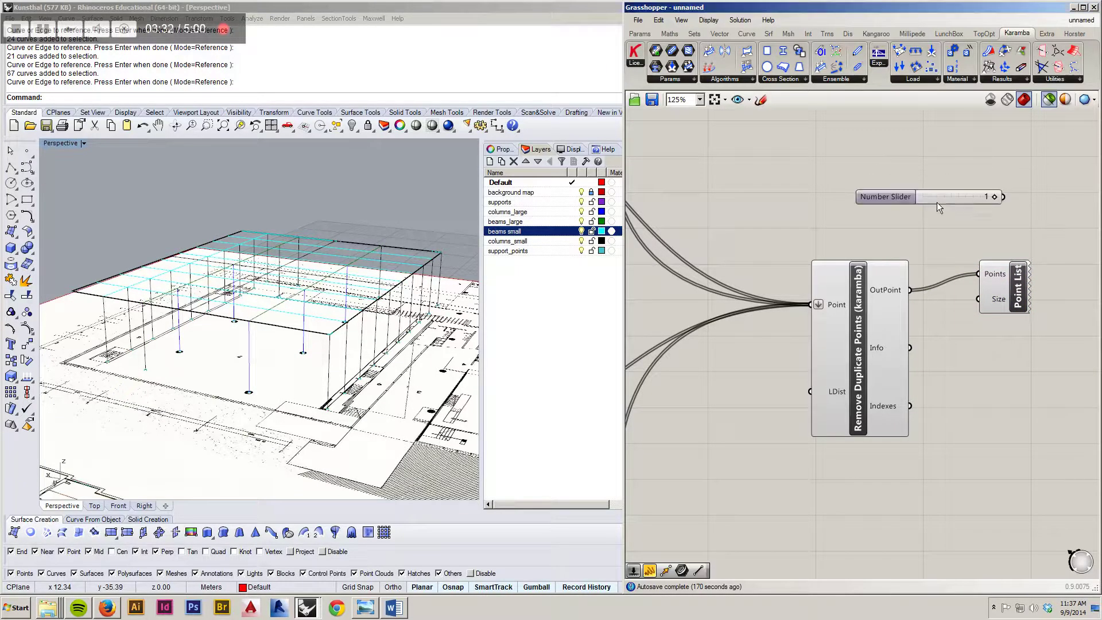
pyautogui.moveTo(1003, 197); pyautogui.dragTo(1001, 266)
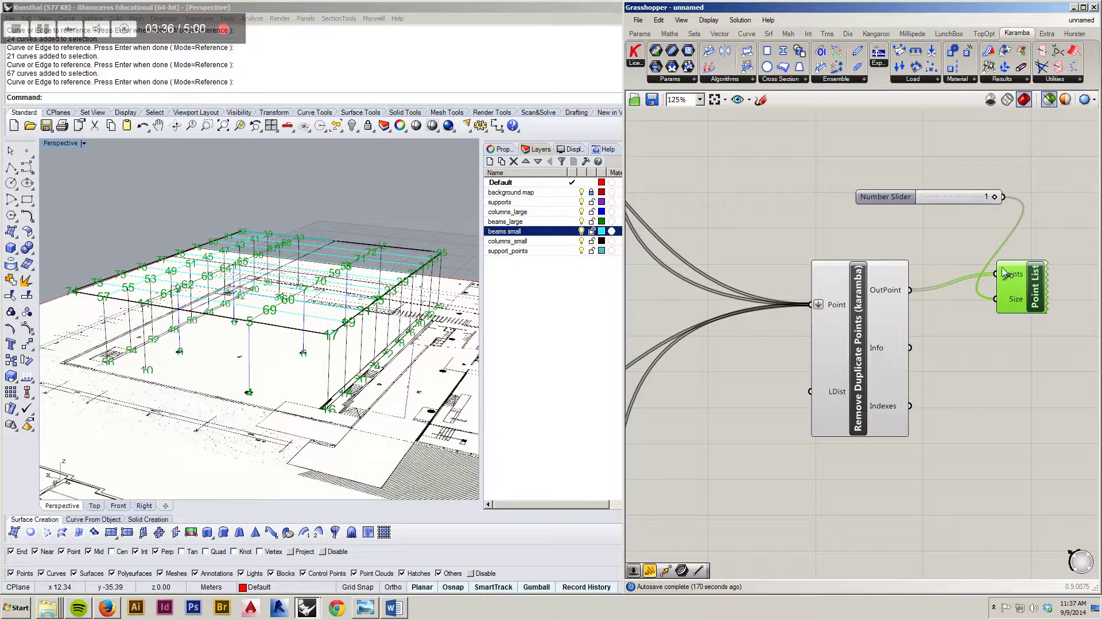
pyautogui.moveTo(895, 205); pyautogui.dragTo(869, 207)
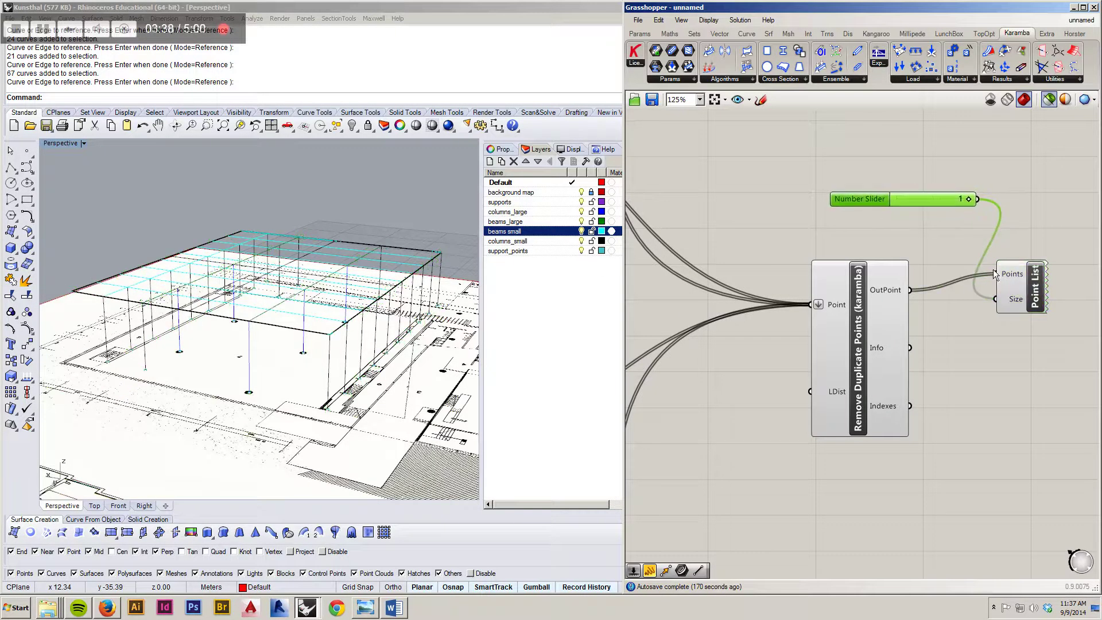
# Turn off the selected-objects-only preview and examine the point numbering across the structure in the perspective view.
pyautogui.click(1050, 105)
pyautogui.moveTo(995, 243); pyautogui.dragTo(968, 289, button='right')
pyautogui.moveTo(457, 293); pyautogui.dragTo(267, 272, button='right')
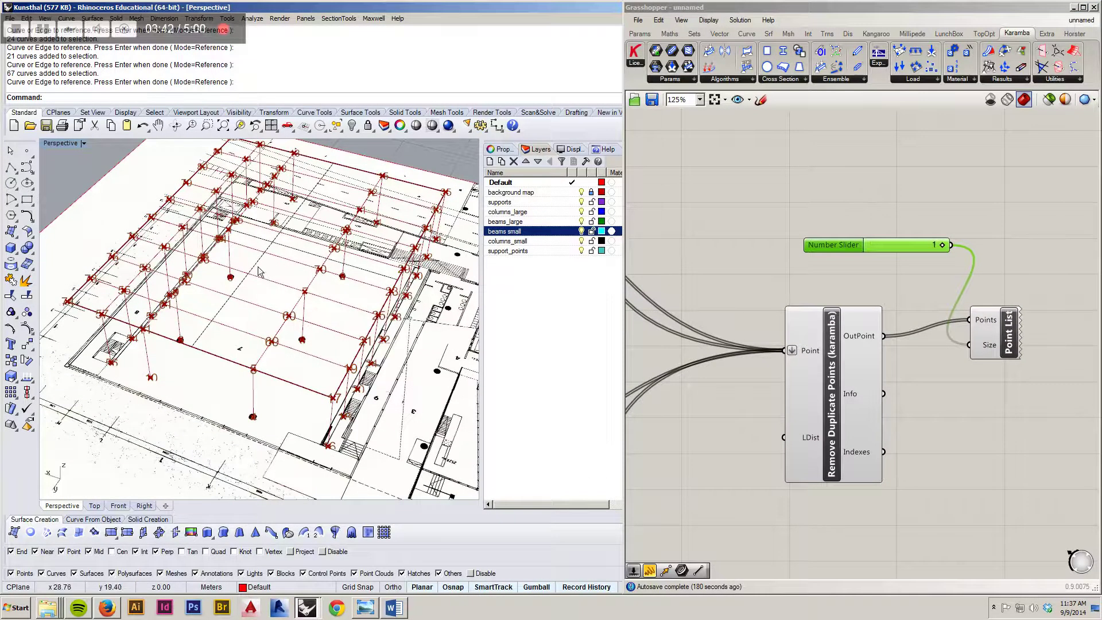
pyautogui.scroll(6, 270, 275)
pyautogui.scroll(-5, 276, 280)
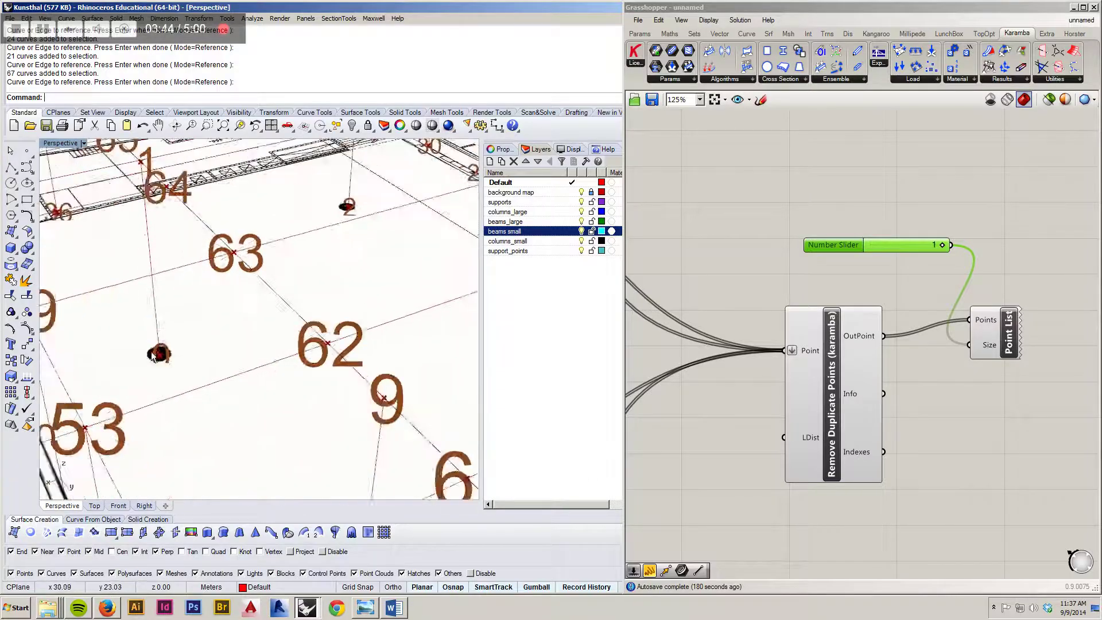
pyautogui.moveTo(190, 368); pyautogui.dragTo(103, 339, button='right')
pyautogui.scroll(-5, 186, 344)
pyautogui.scroll(7, 194, 353)
pyautogui.moveTo(194, 353); pyautogui.dragTo(260, 305, button='right')
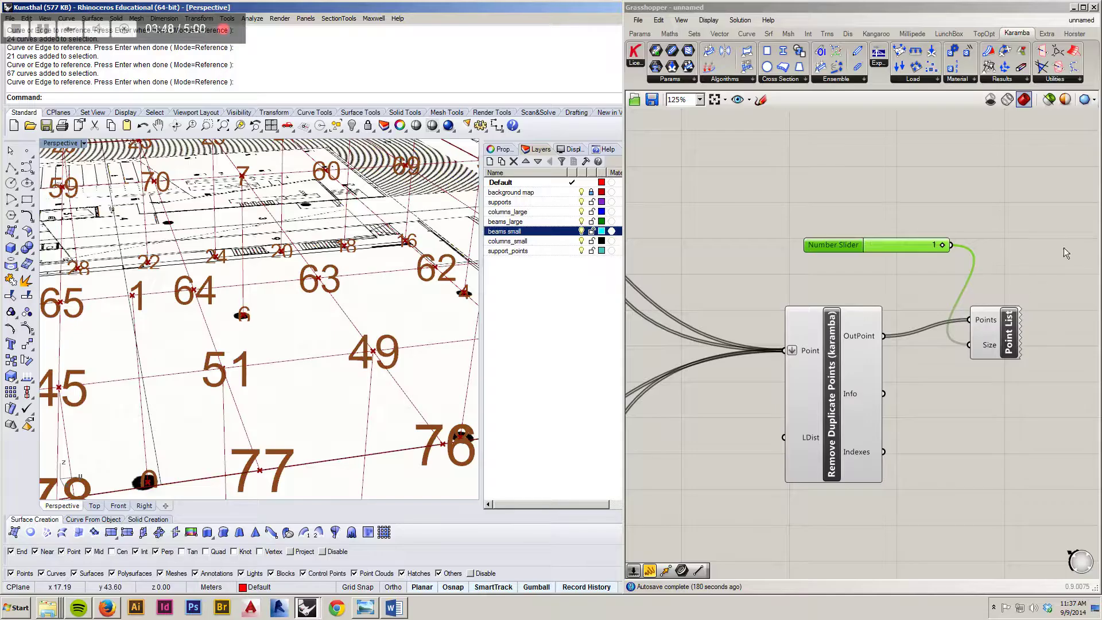
pyautogui.click(1028, 240)
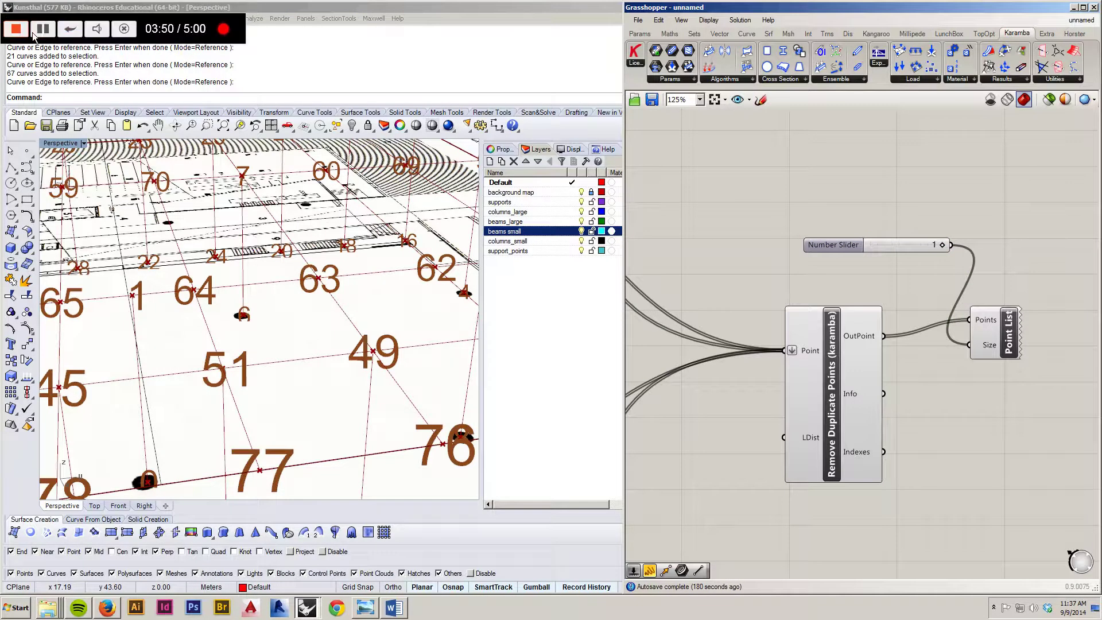